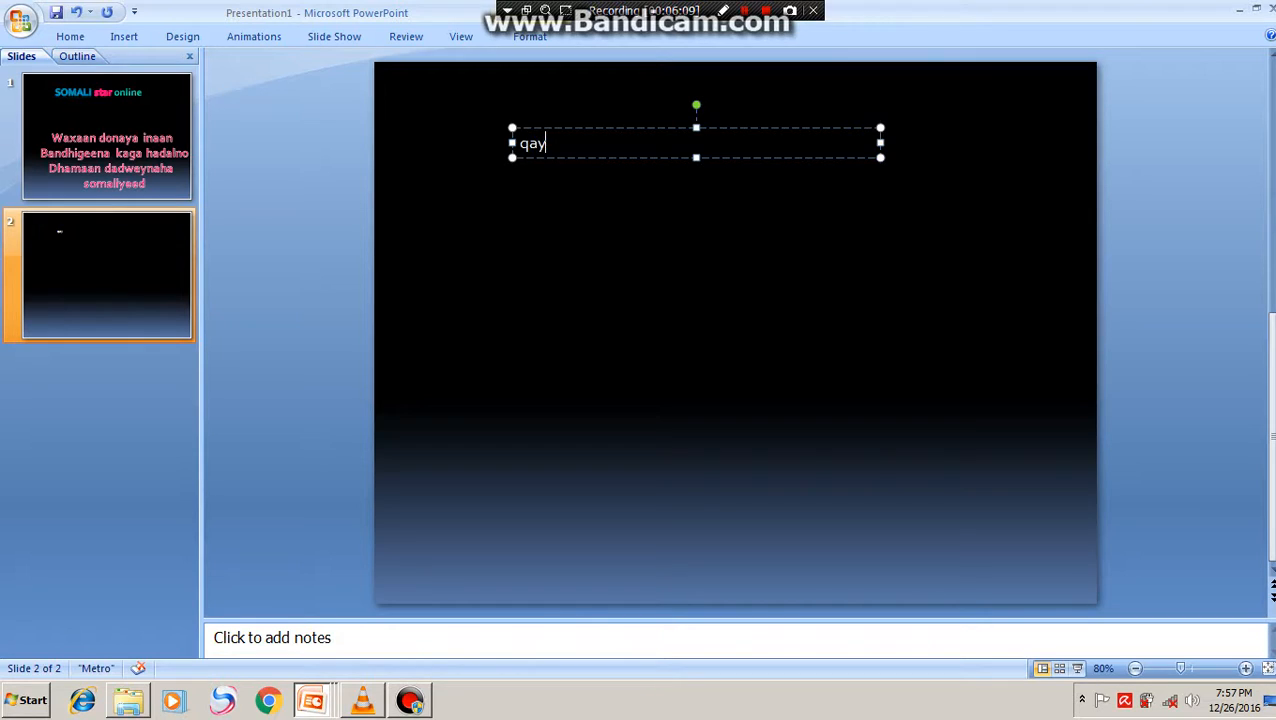
Complete the heading "Qaybta afka somaliga" in the text box on slide 2 and indent the line's start
type("aybta afka somaliga")
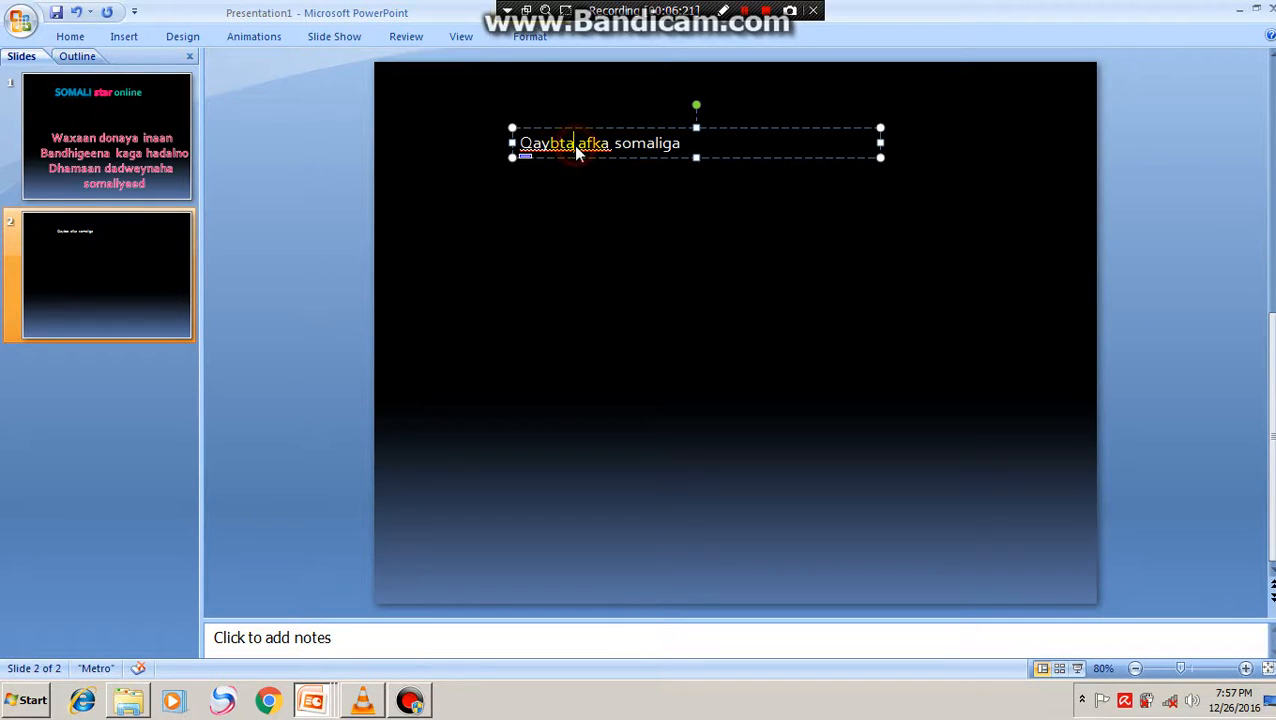
left_click(520, 144)
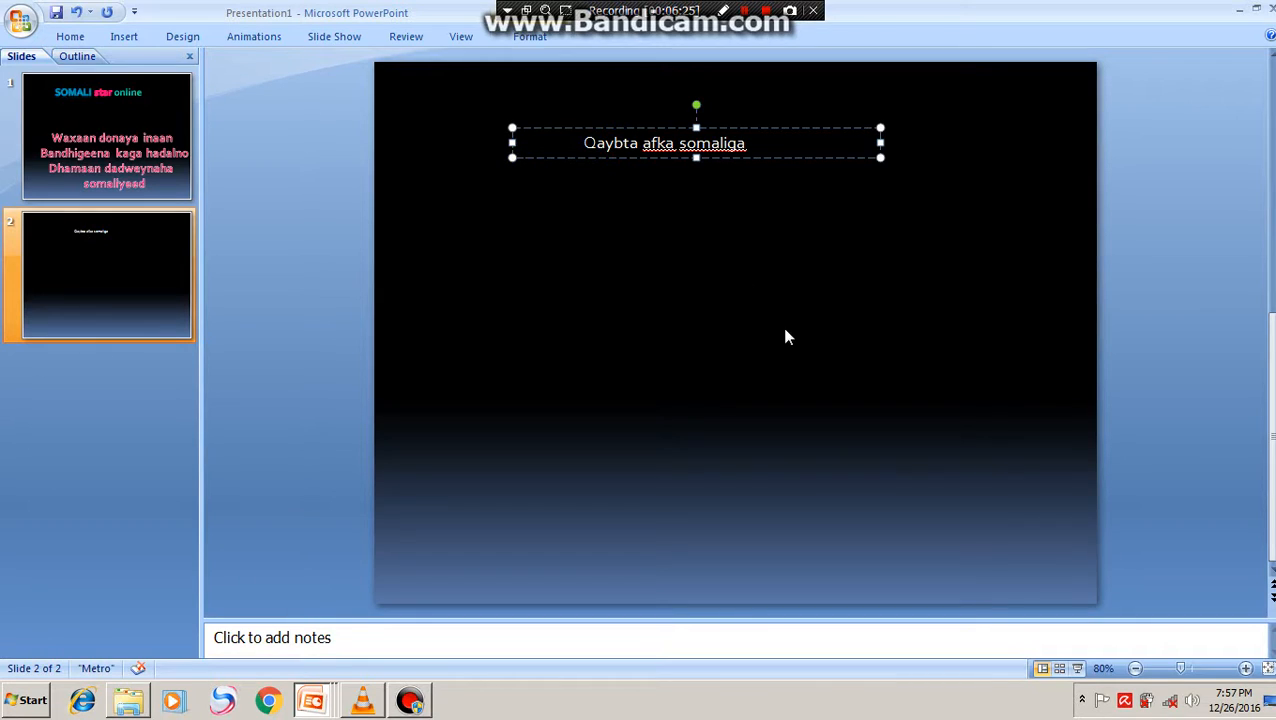
Try to set the heading's font size to 44 without selecting its text
left_click(535, 38)
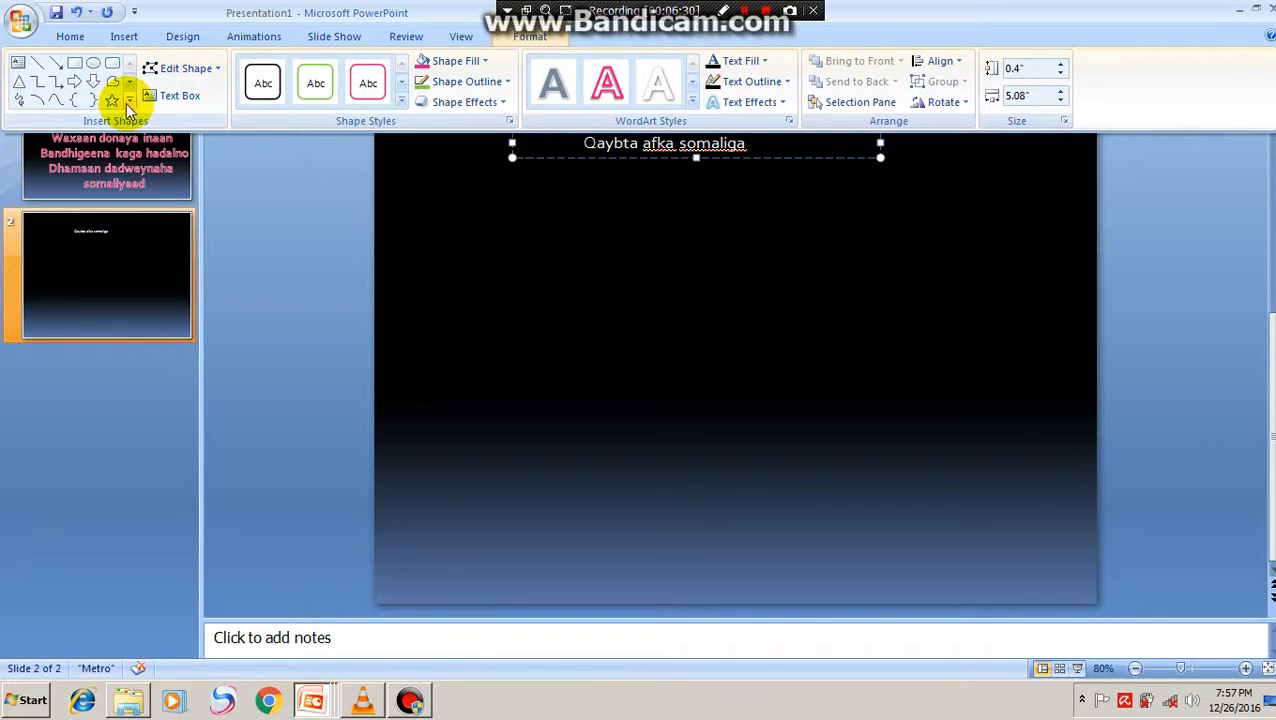
left_click(68, 36)
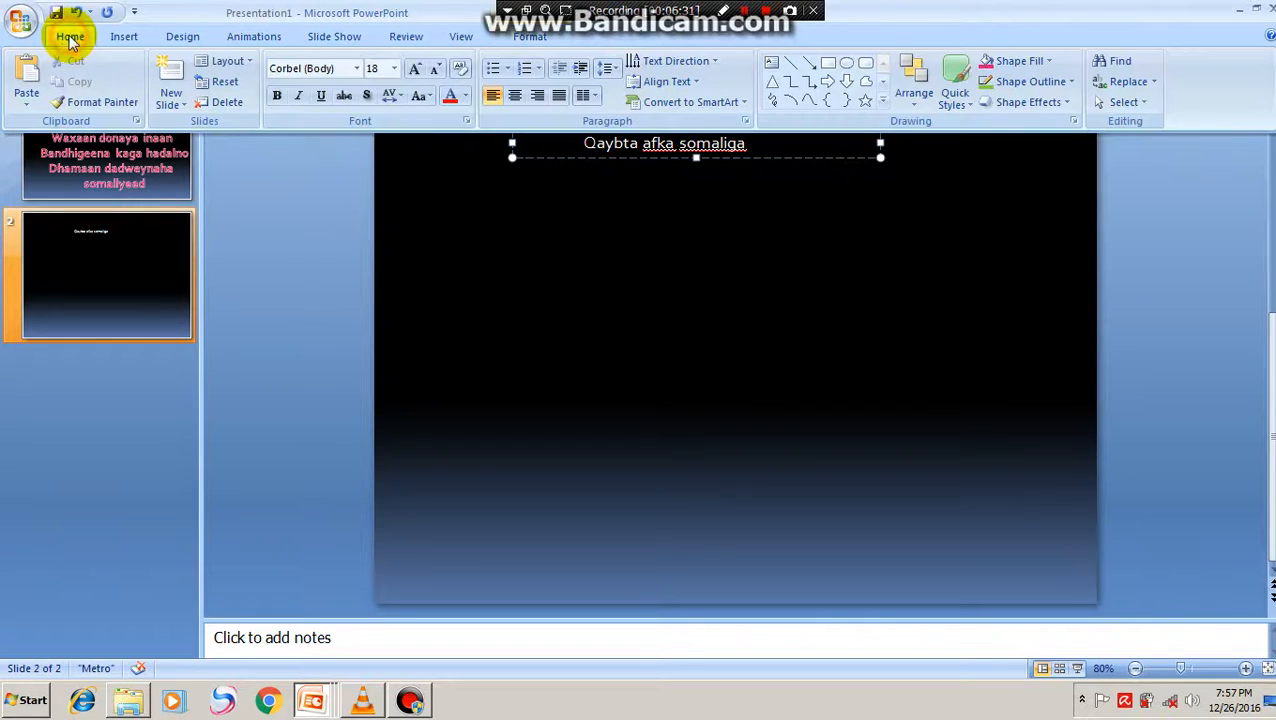
left_click(394, 68)
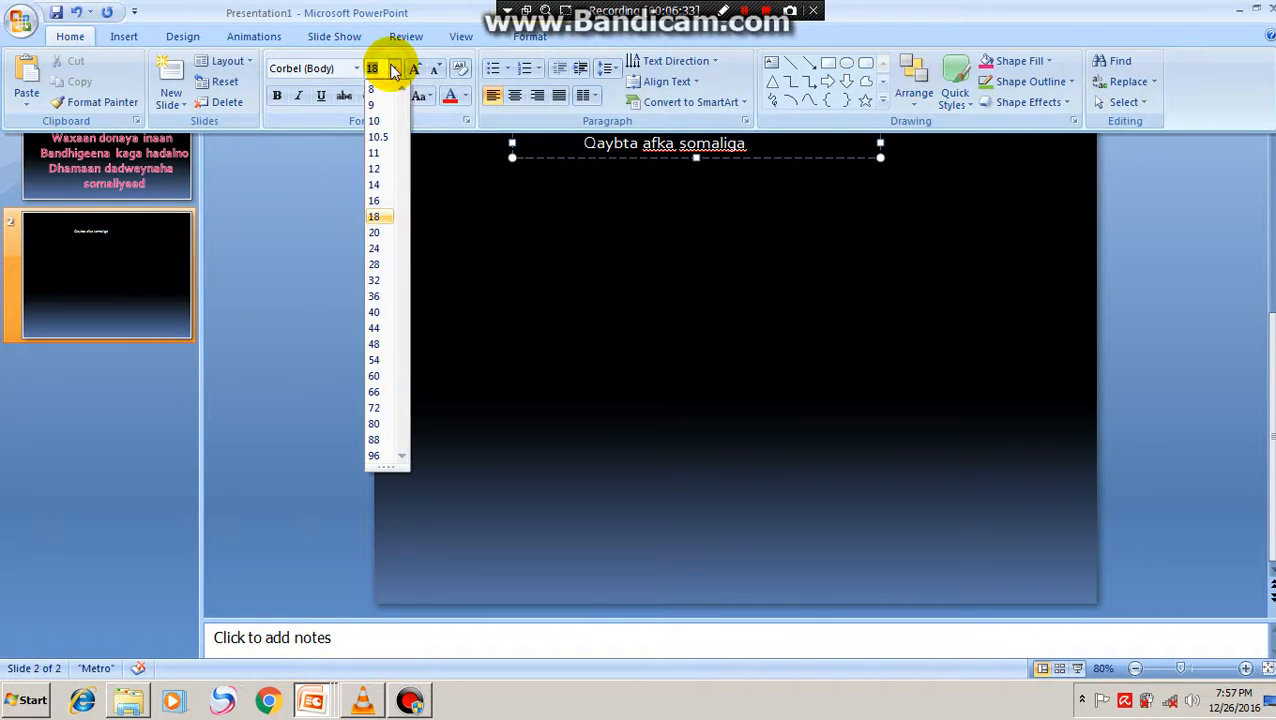
left_click(375, 330)
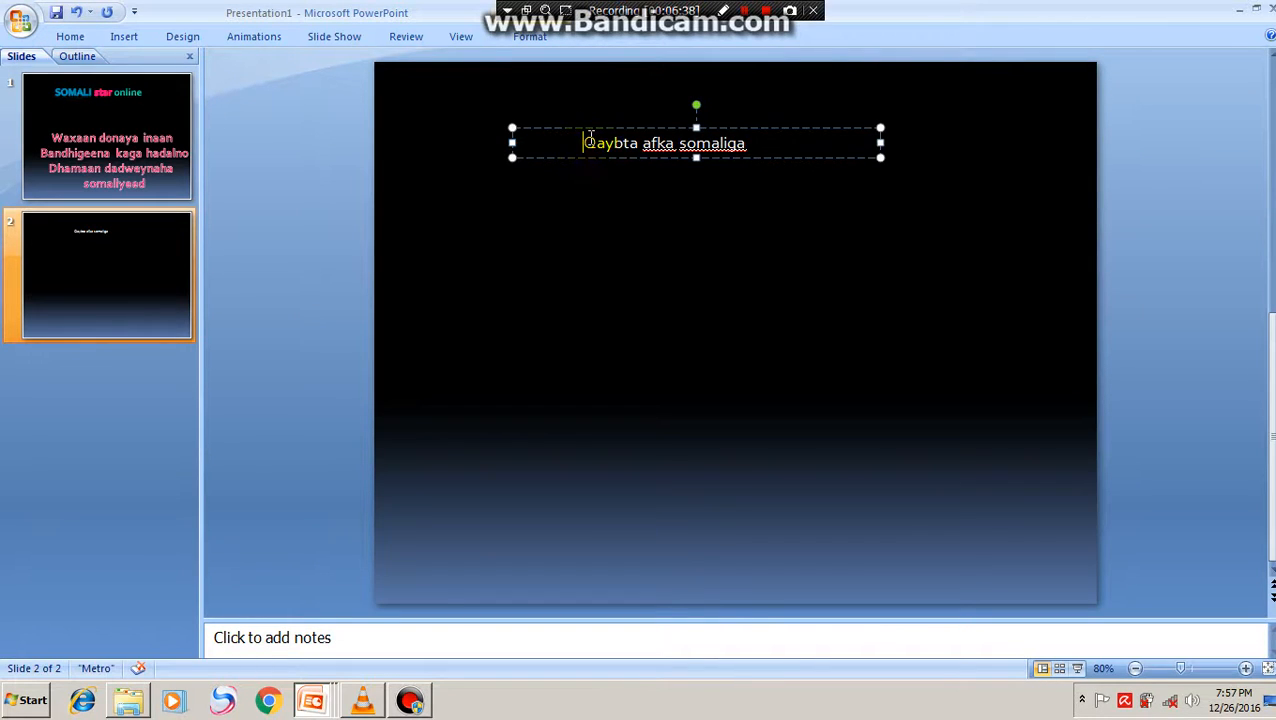
Select the entire heading text "Qaybta afka somaliga" and set its font size to 44
left_click_drag(588, 141, 775, 145)
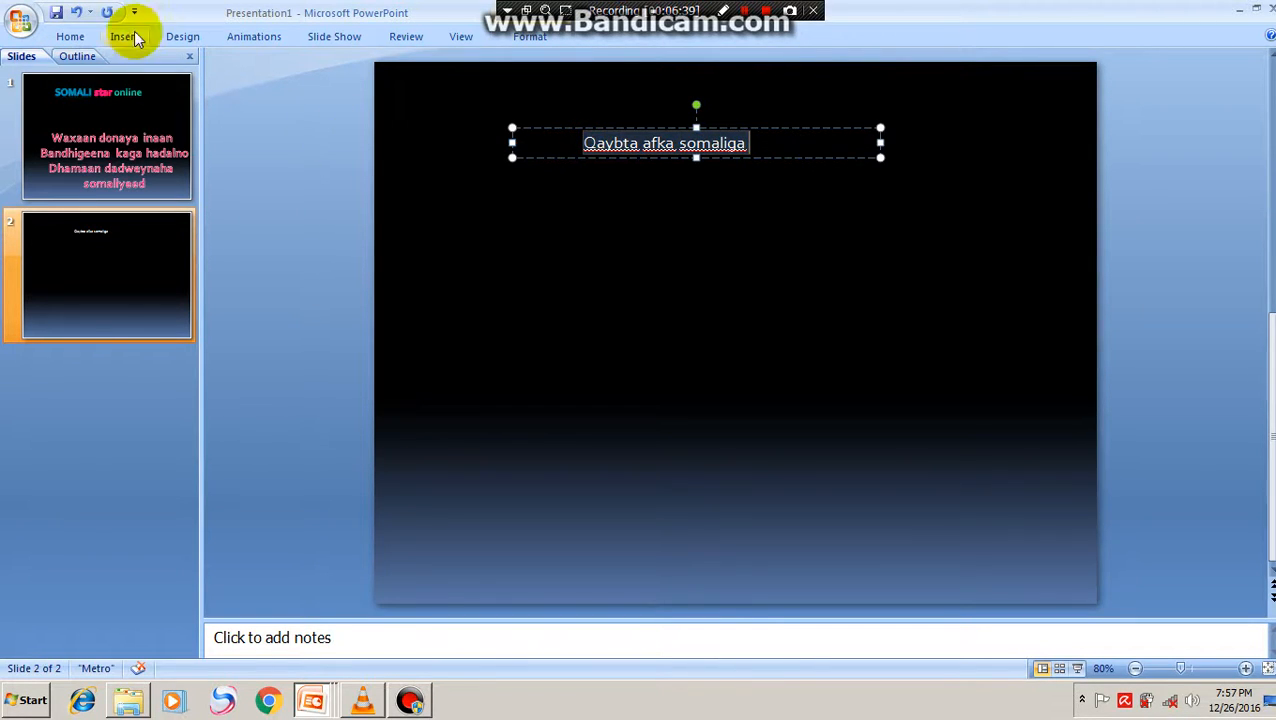
left_click(70, 36)
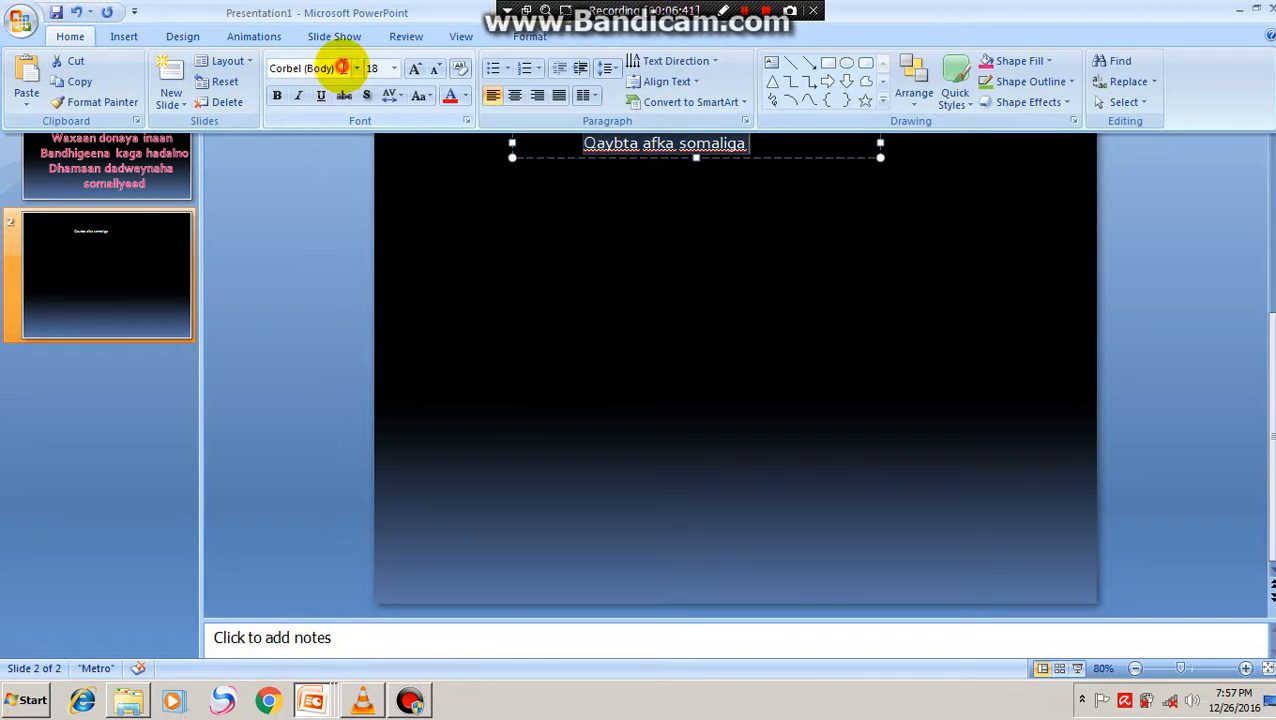
left_click(395, 69)
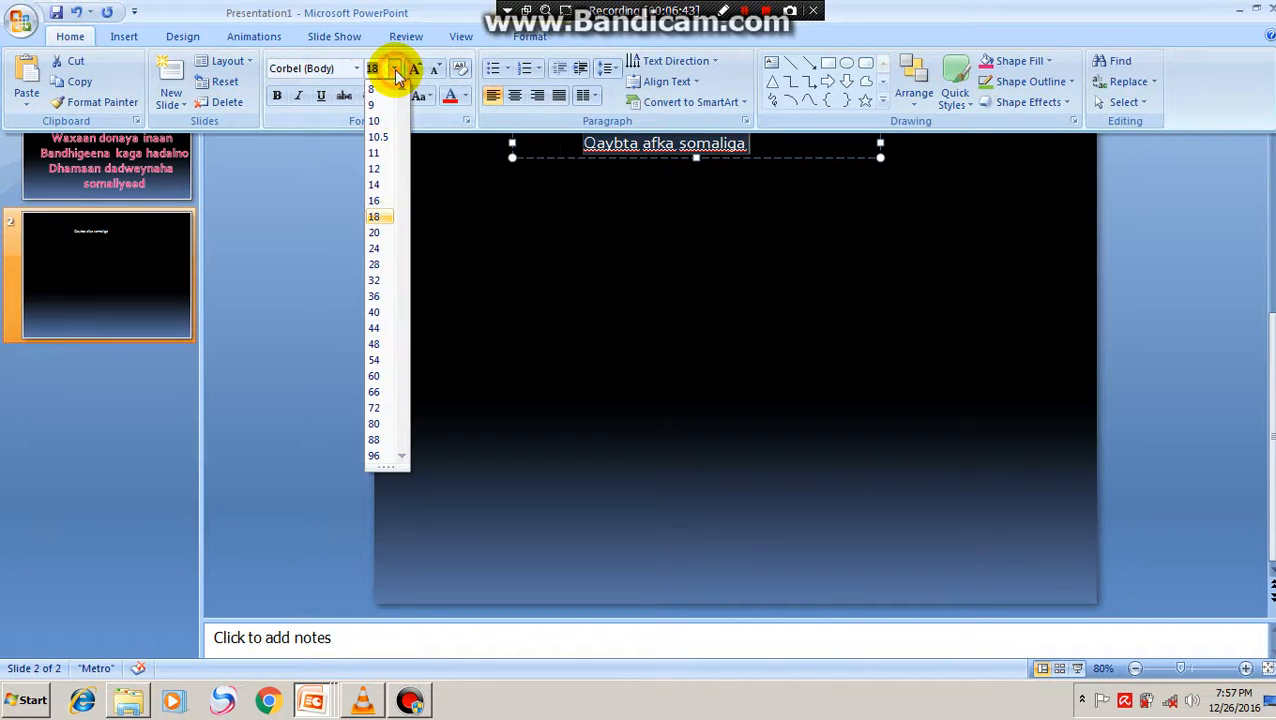
left_click(375, 328)
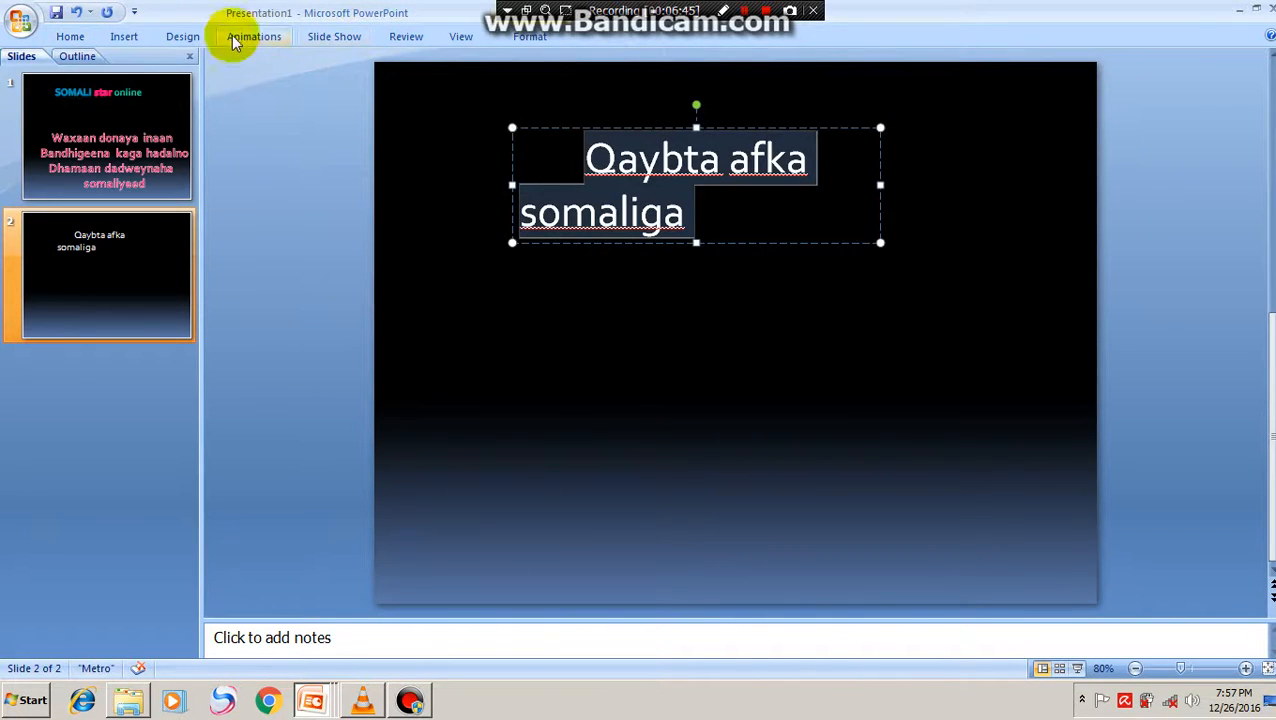
Set the font size of the selected heading to 28 and deselect the text box
left_click(72, 37)
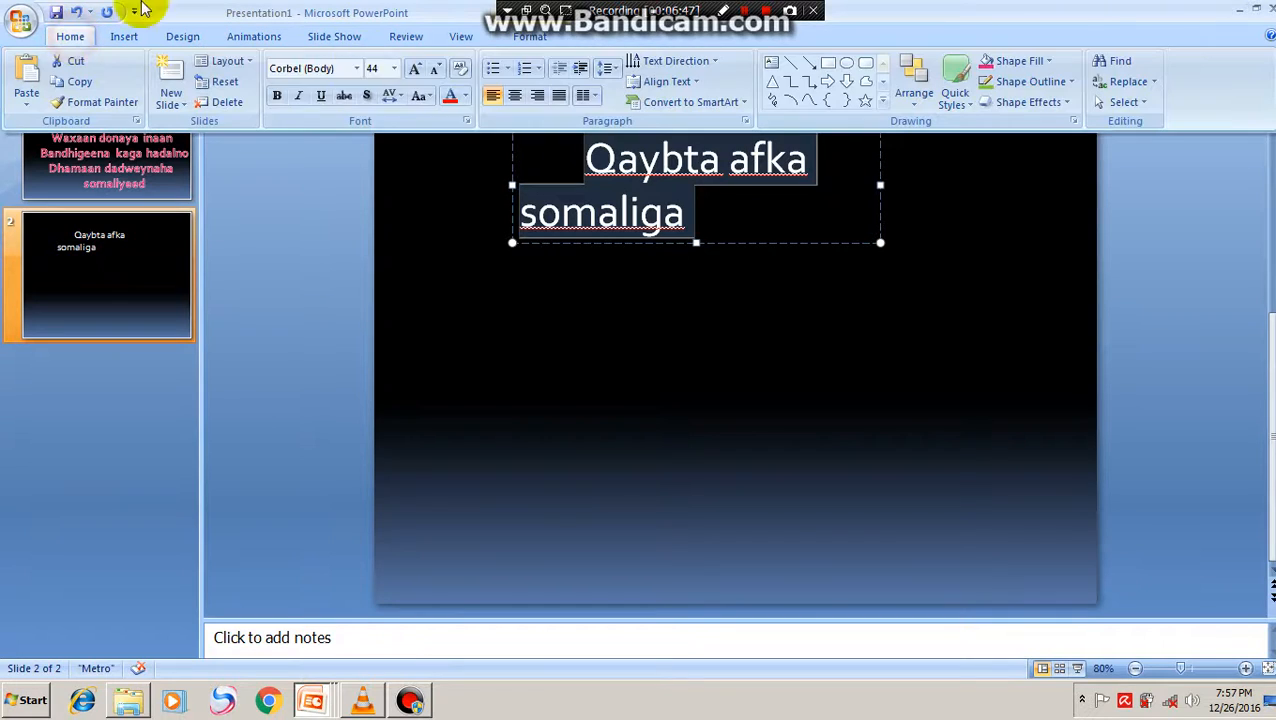
left_click(395, 68)
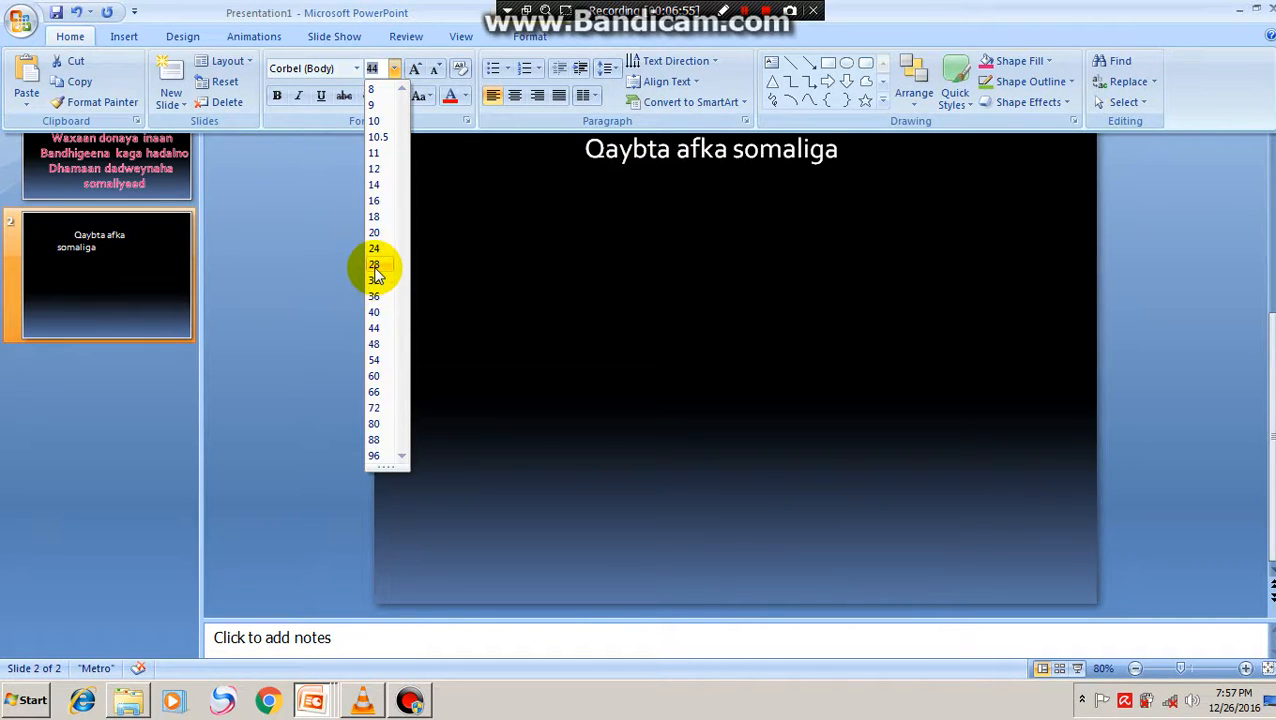
left_click(375, 266)
key("ctrl+F1")
left_click(940, 254)
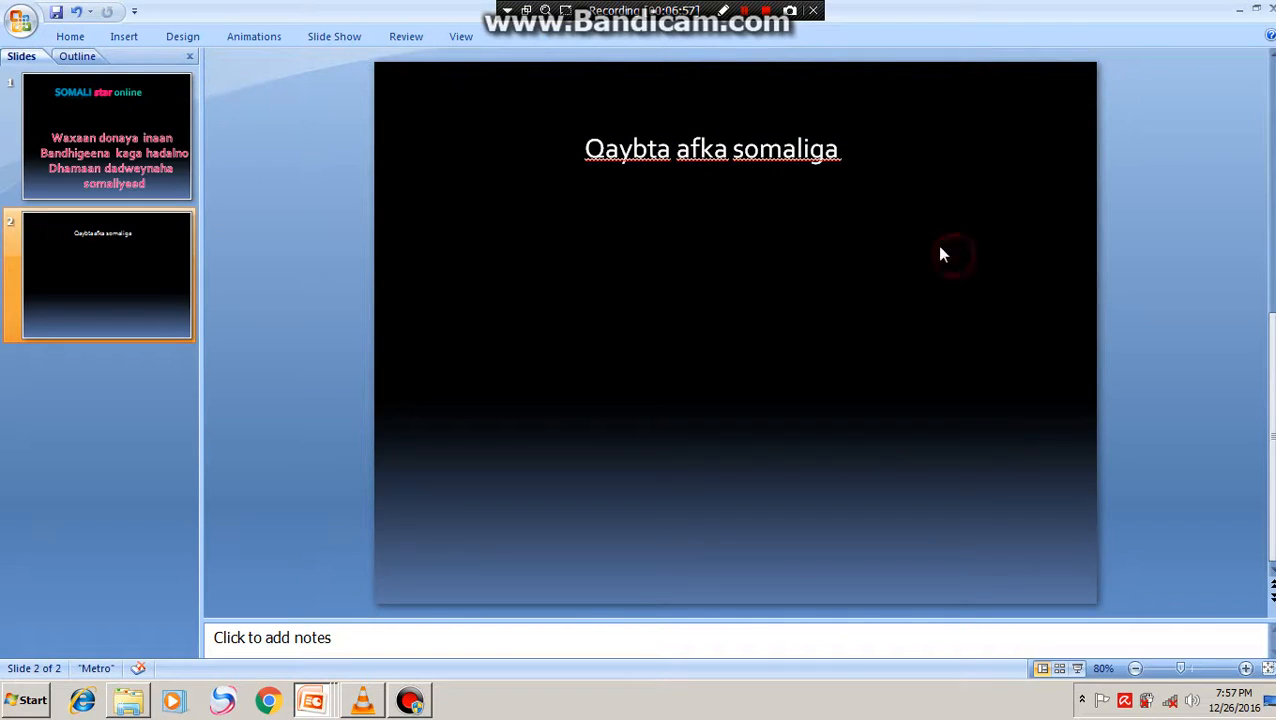
Widen the heading's text box on both sides to a width of 8.08 inches
left_click(737, 154)
left_click_drag(880, 148, 1018, 148)
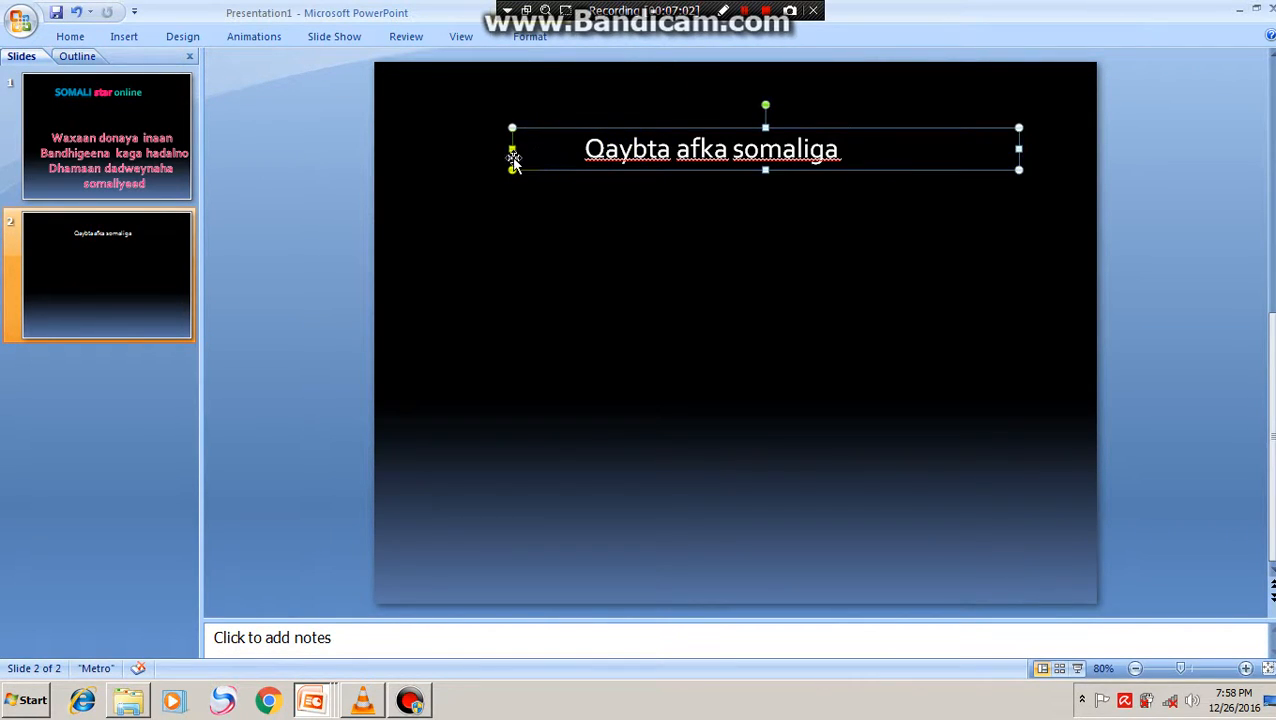
left_click_drag(512, 156, 434, 158)
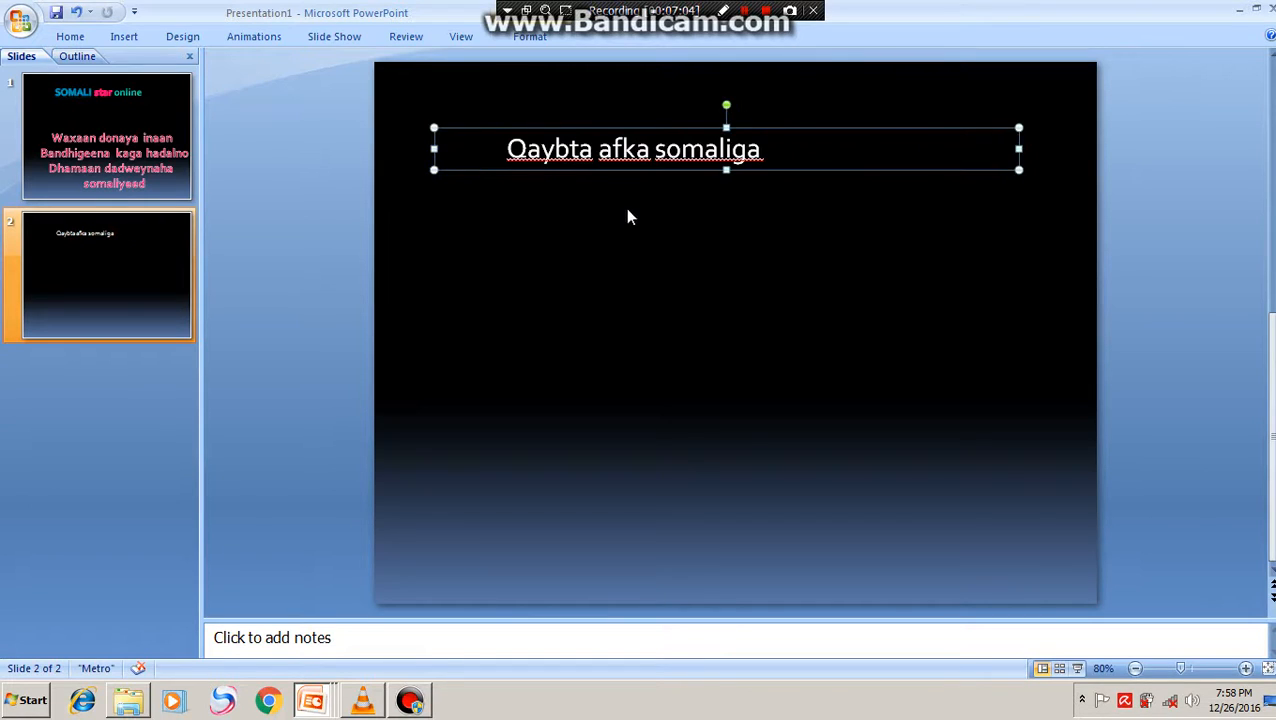
Apply the pink WordArt style for all text in the shape to the heading
left_click(530, 36)
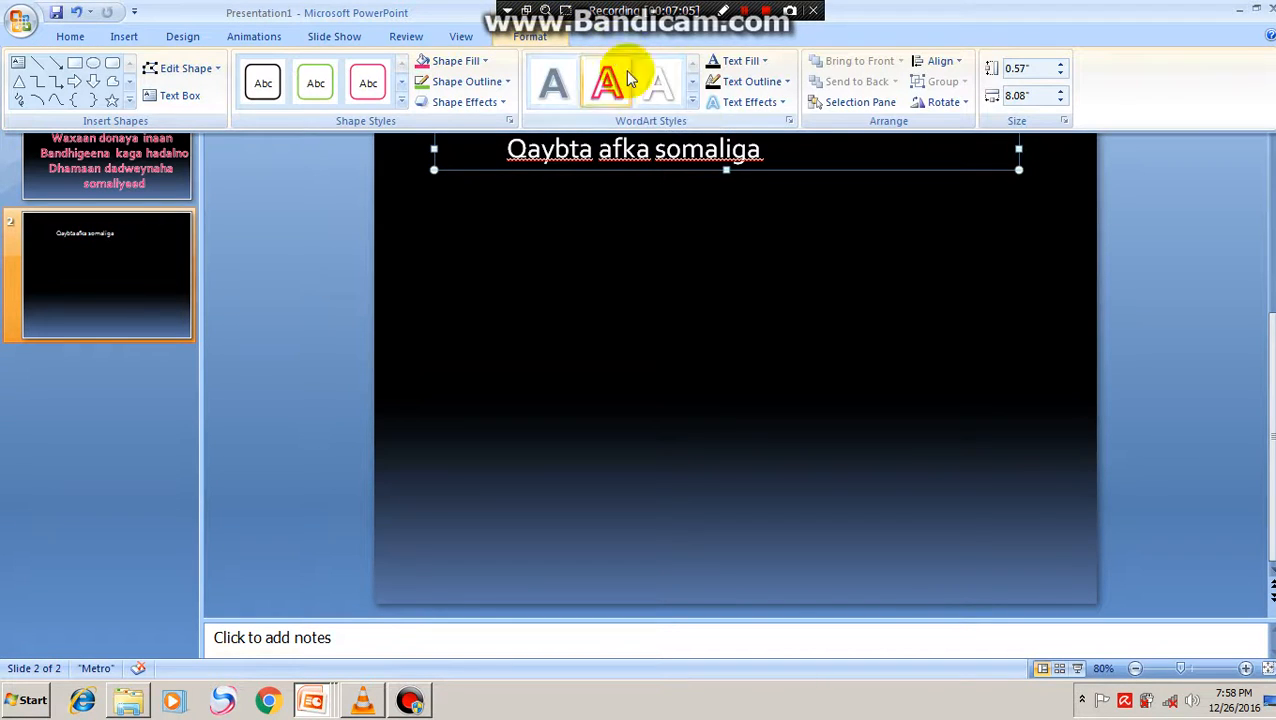
left_click(692, 101)
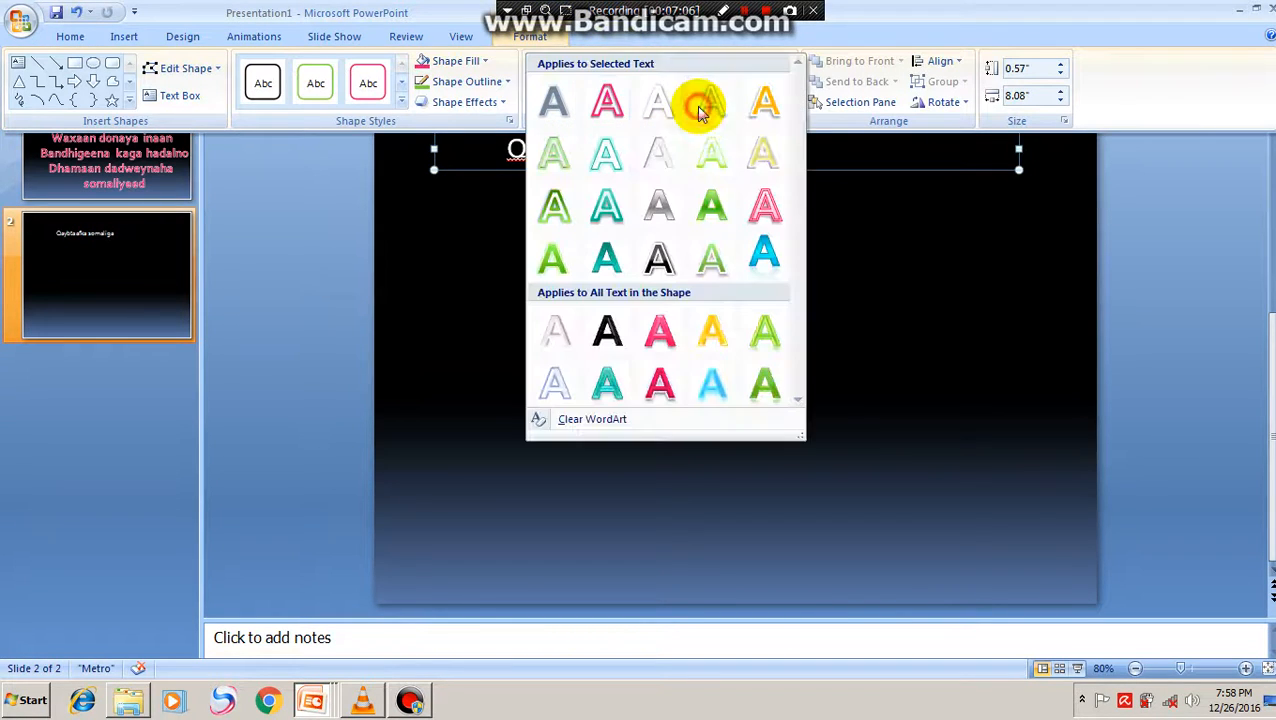
left_click(648, 330)
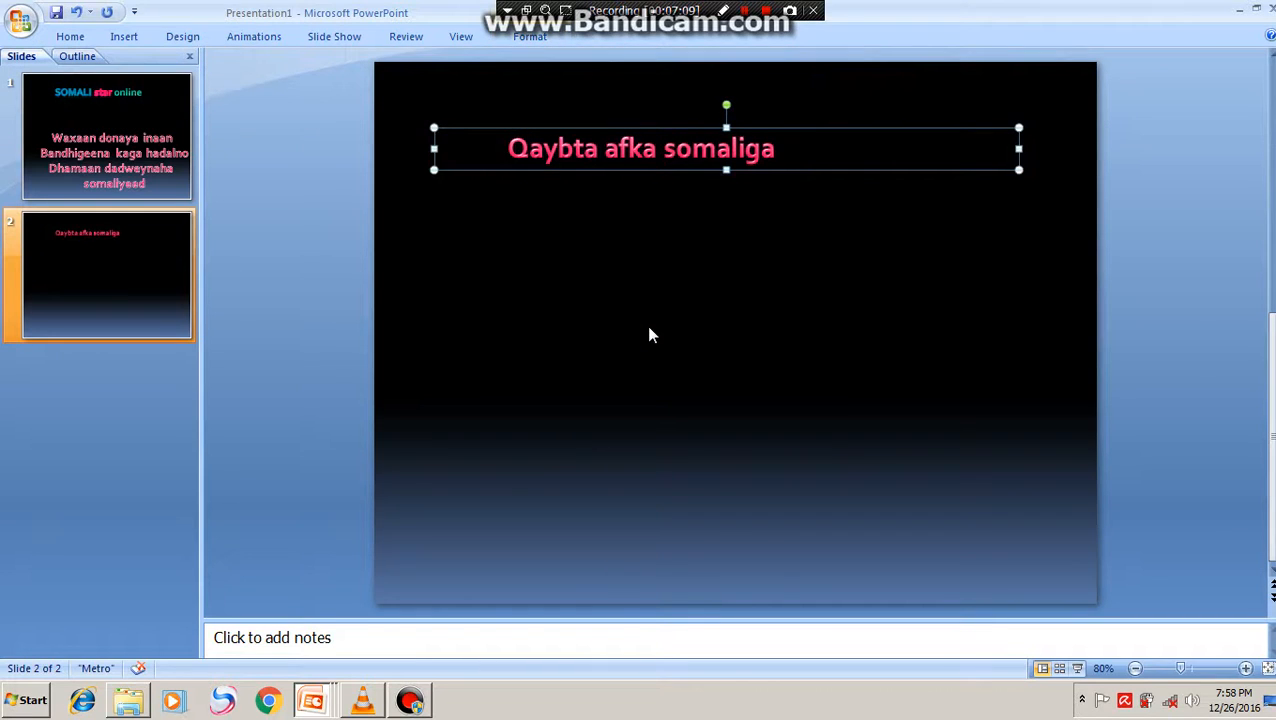
Apply the orange WordArt style for selected text to the heading word "Qaybta" and deselect the text box
left_click_drag(601, 150, 490, 165)
left_click(537, 40)
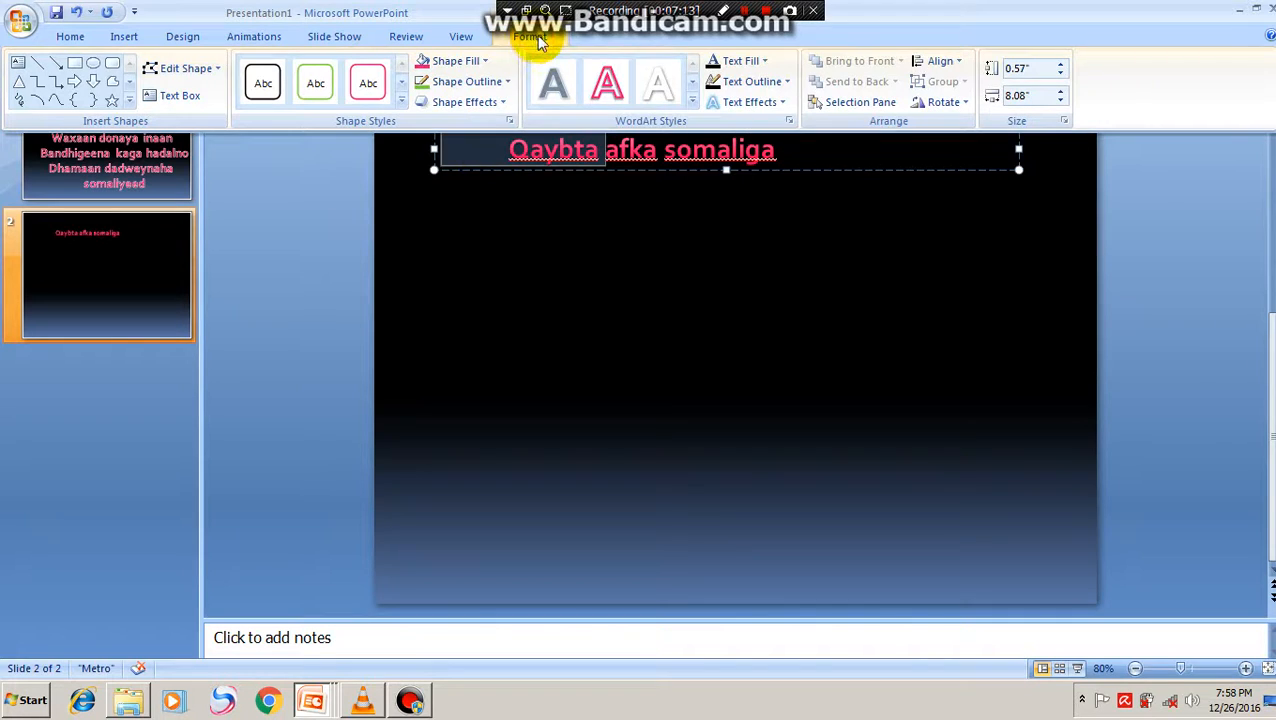
left_click(688, 100)
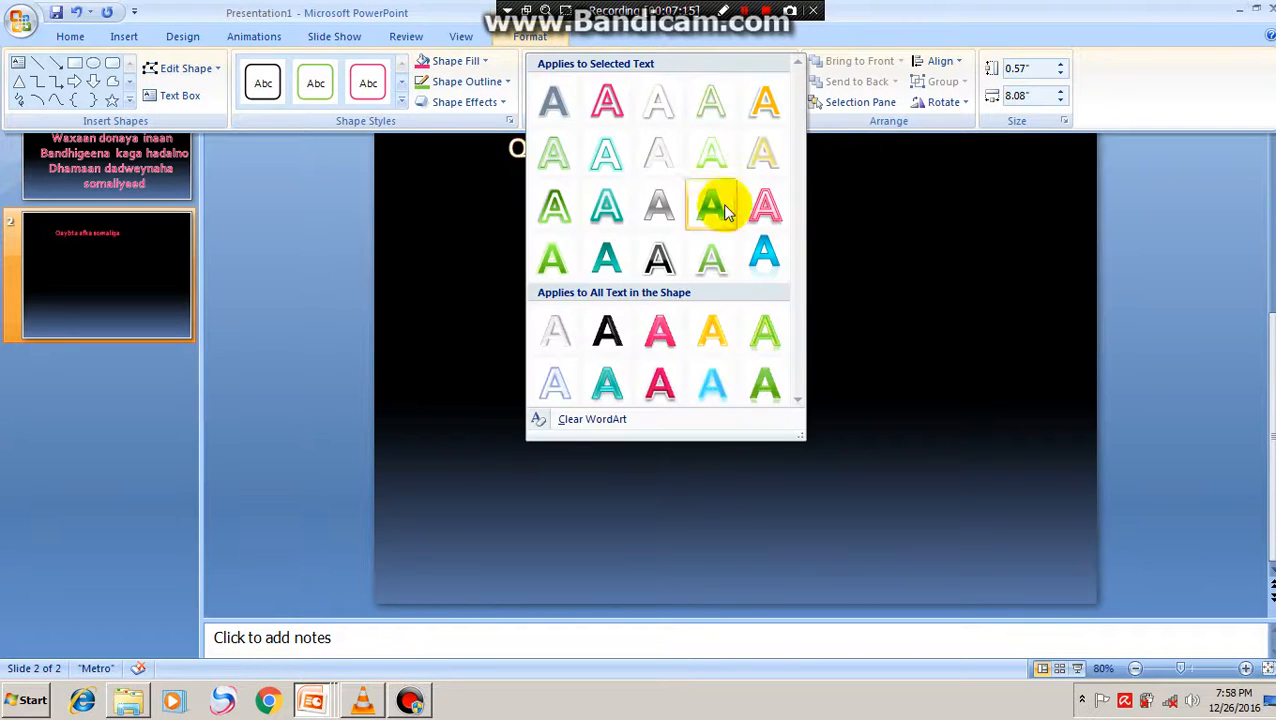
left_click(757, 113)
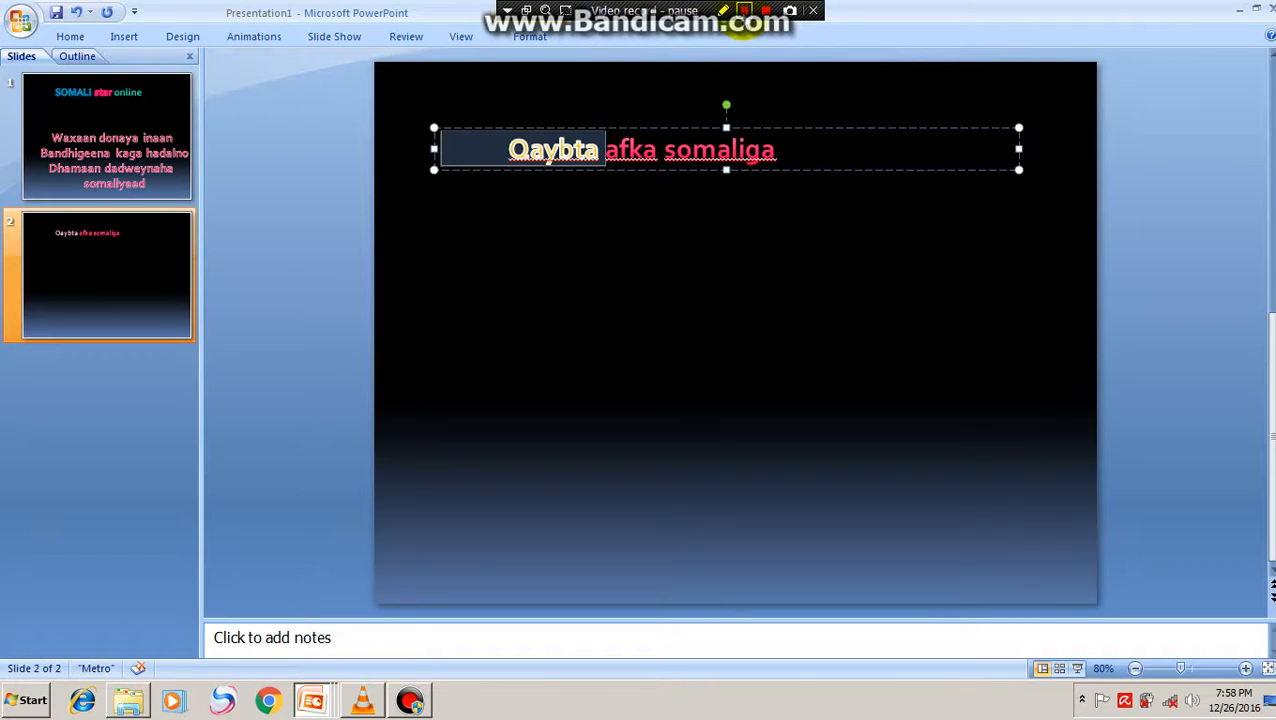
left_click(744, 12)
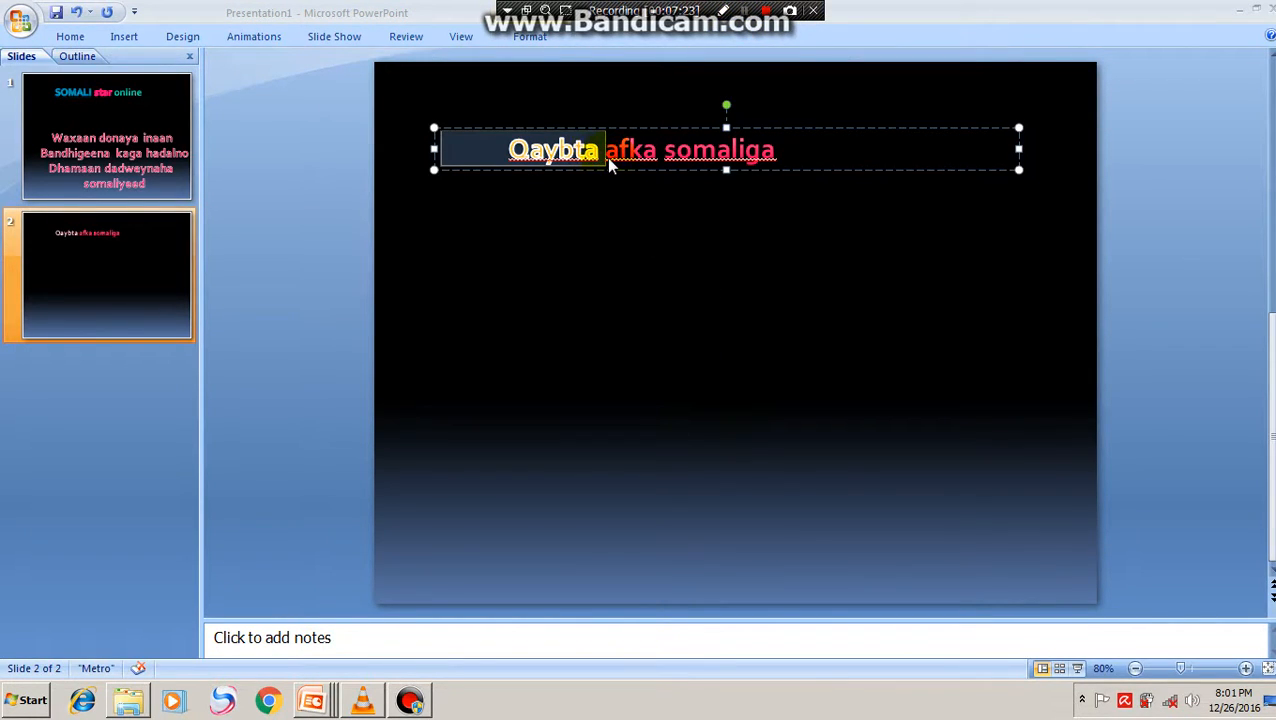
left_click(664, 251)
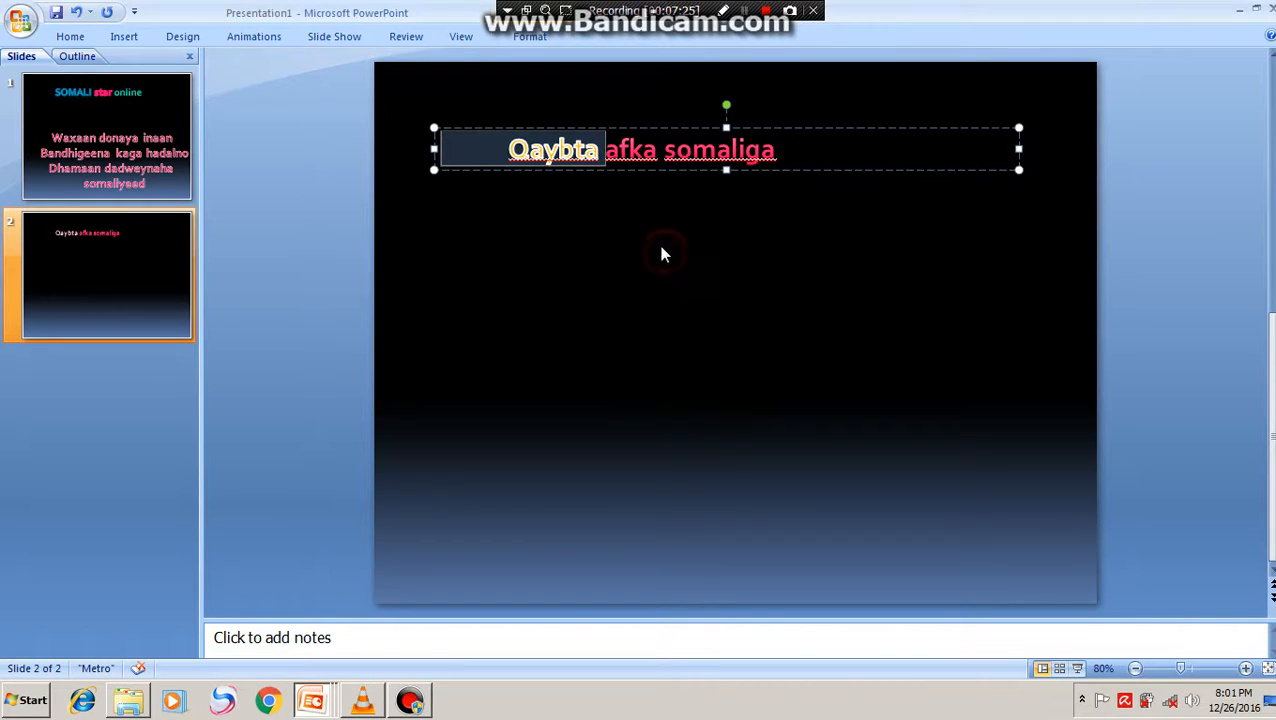
left_click(658, 252)
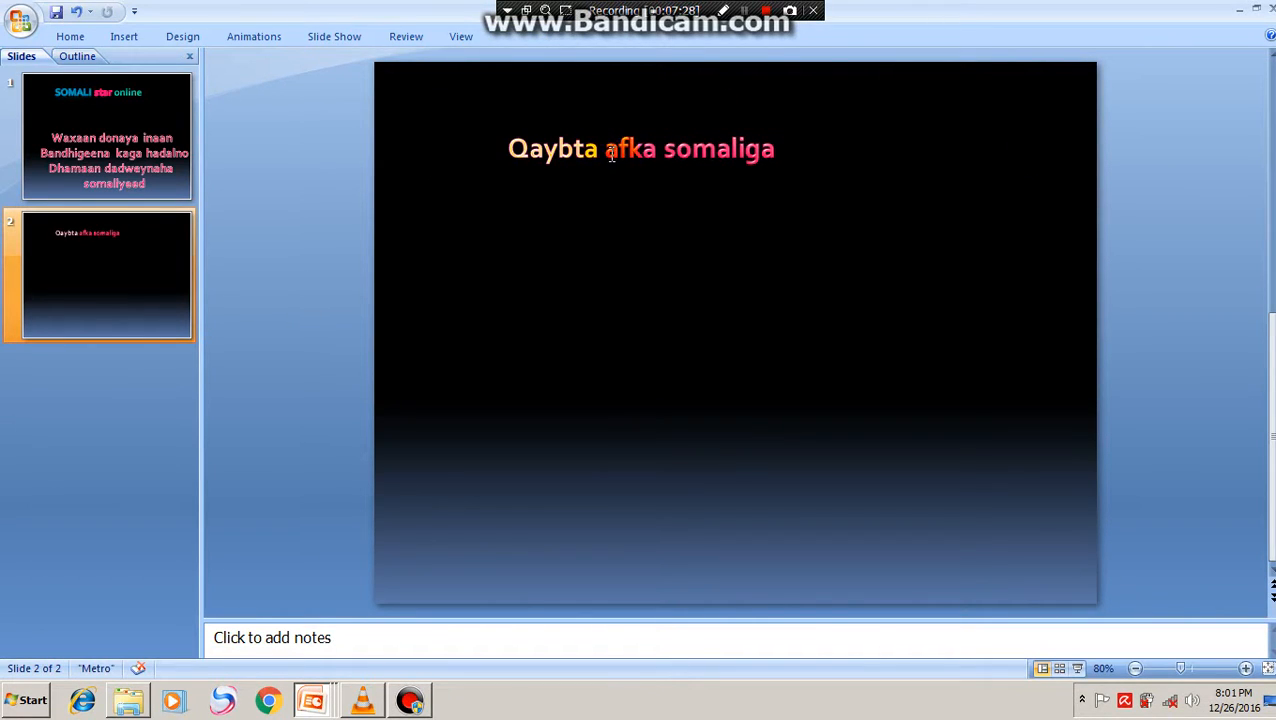
Apply the blue reflected WordArt style for selected text to the heading word "afka" and deselect the text box
left_click_drag(606, 150, 657, 152)
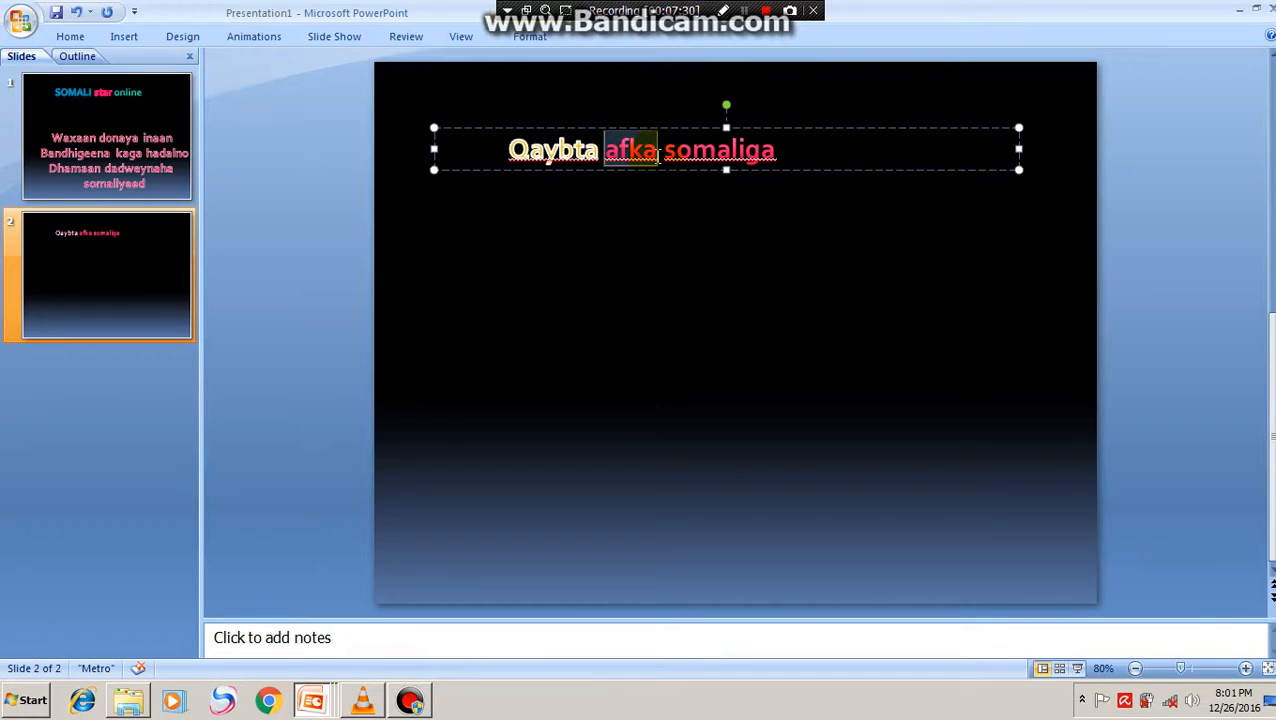
left_click(538, 37)
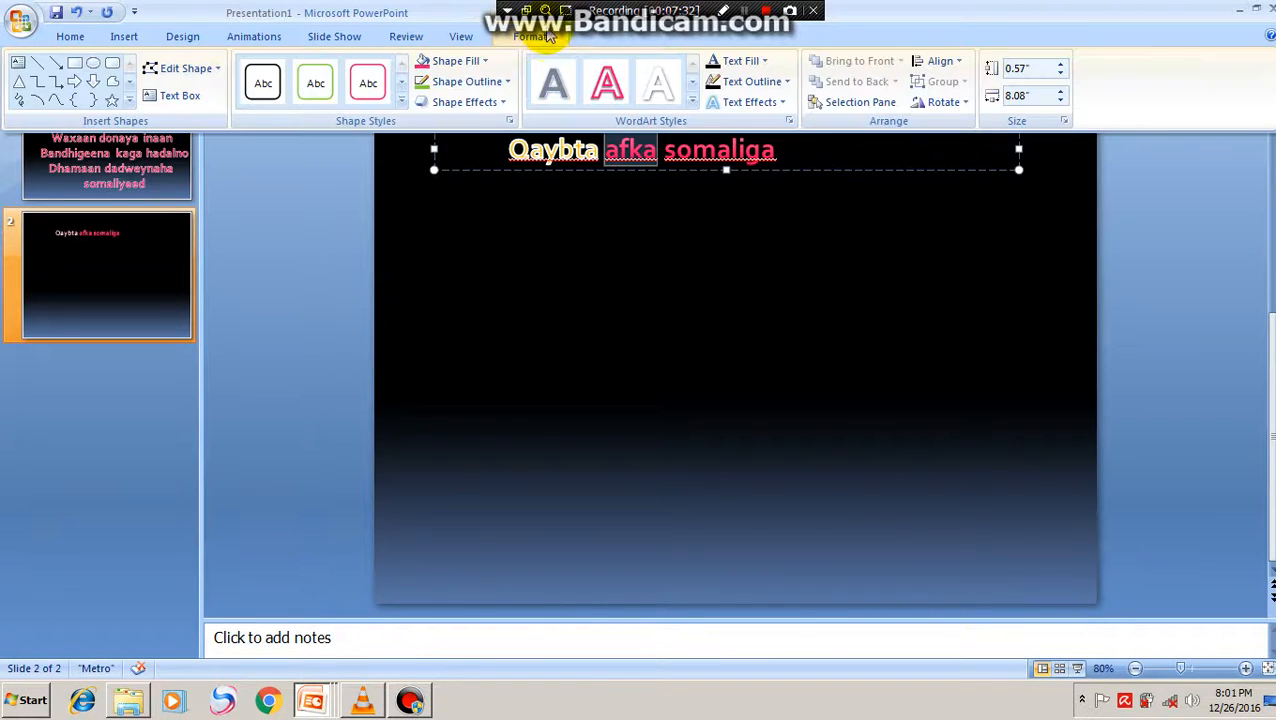
left_click(693, 102)
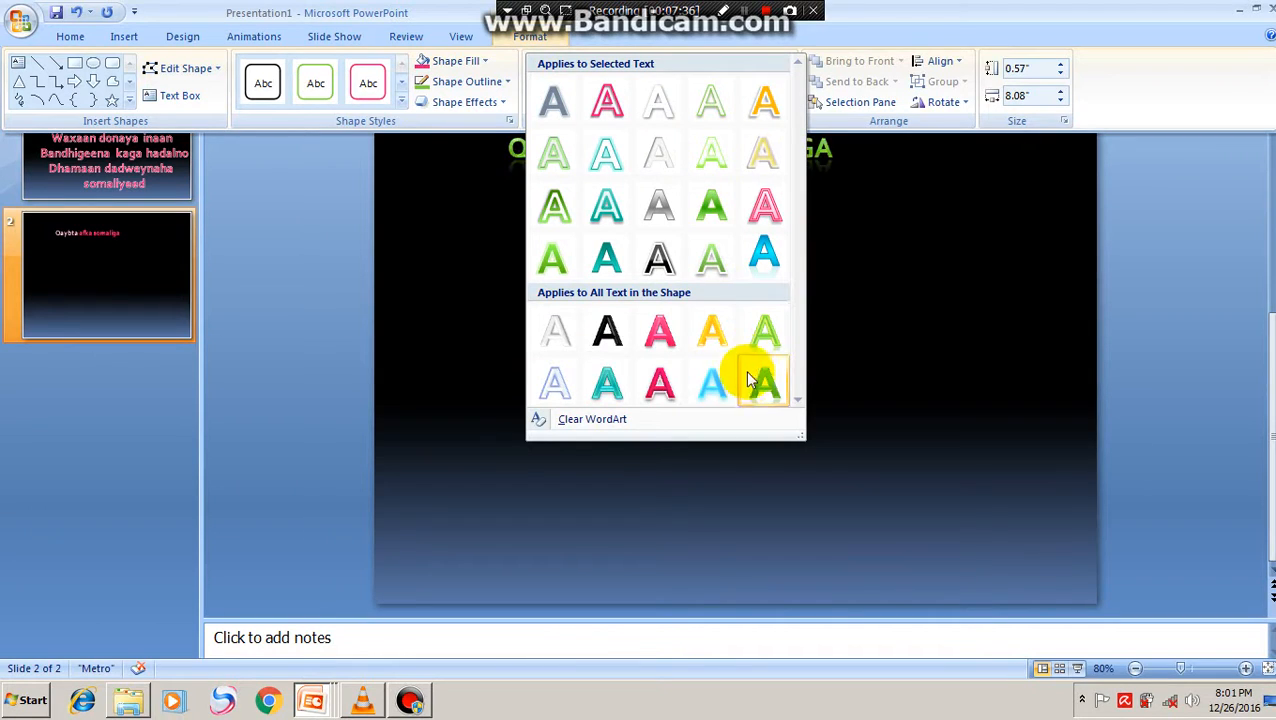
left_click(760, 260)
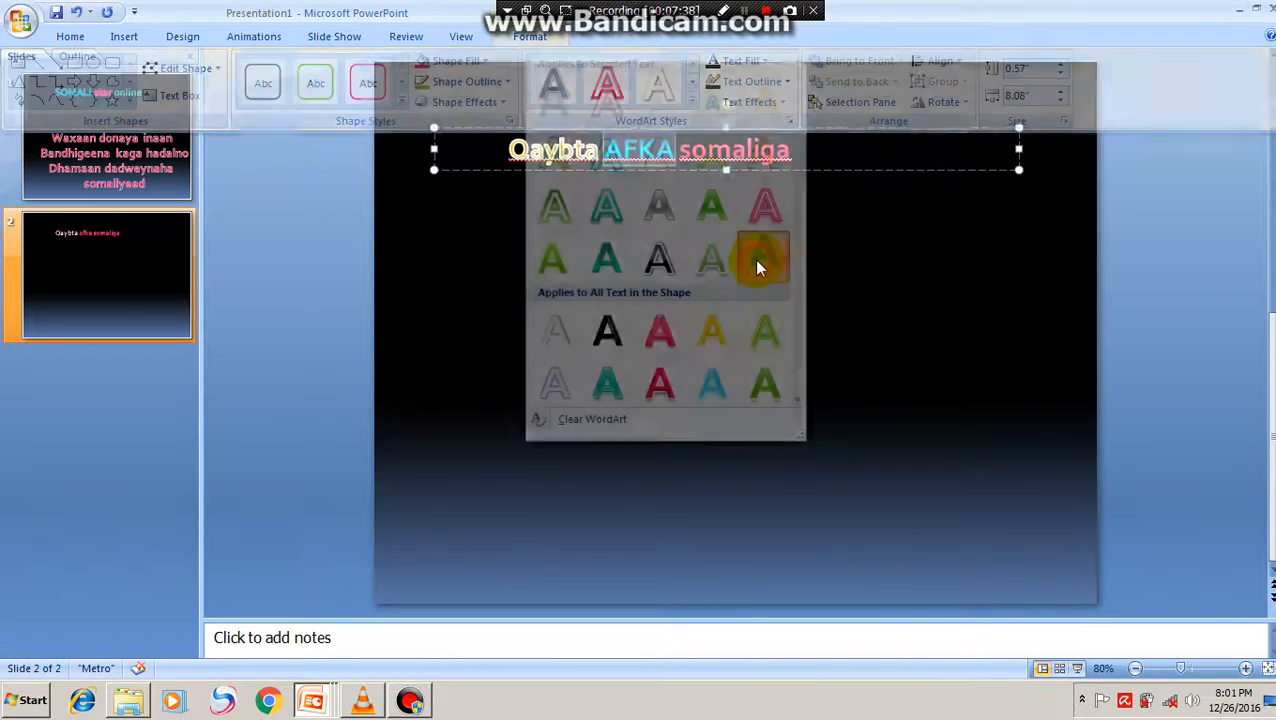
left_click(716, 250)
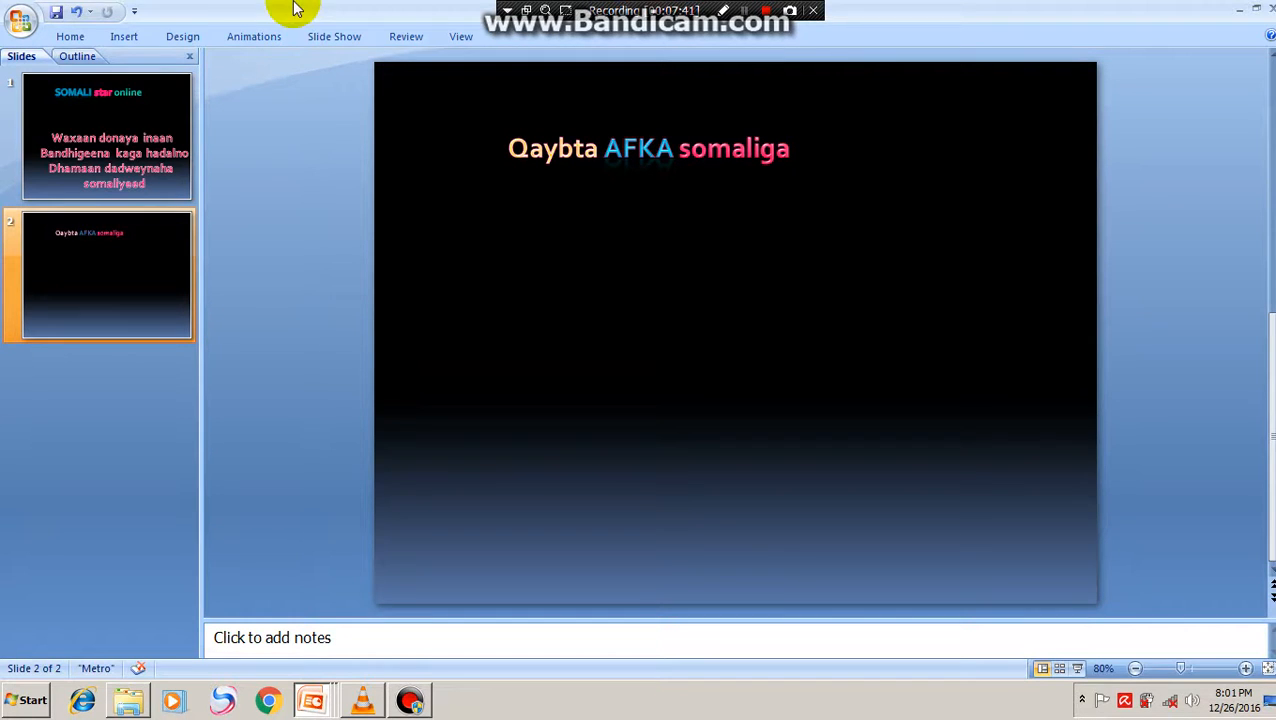
Insert a wide one-line text box below the heading, just under the middle of slide 2
left_click(113, 36)
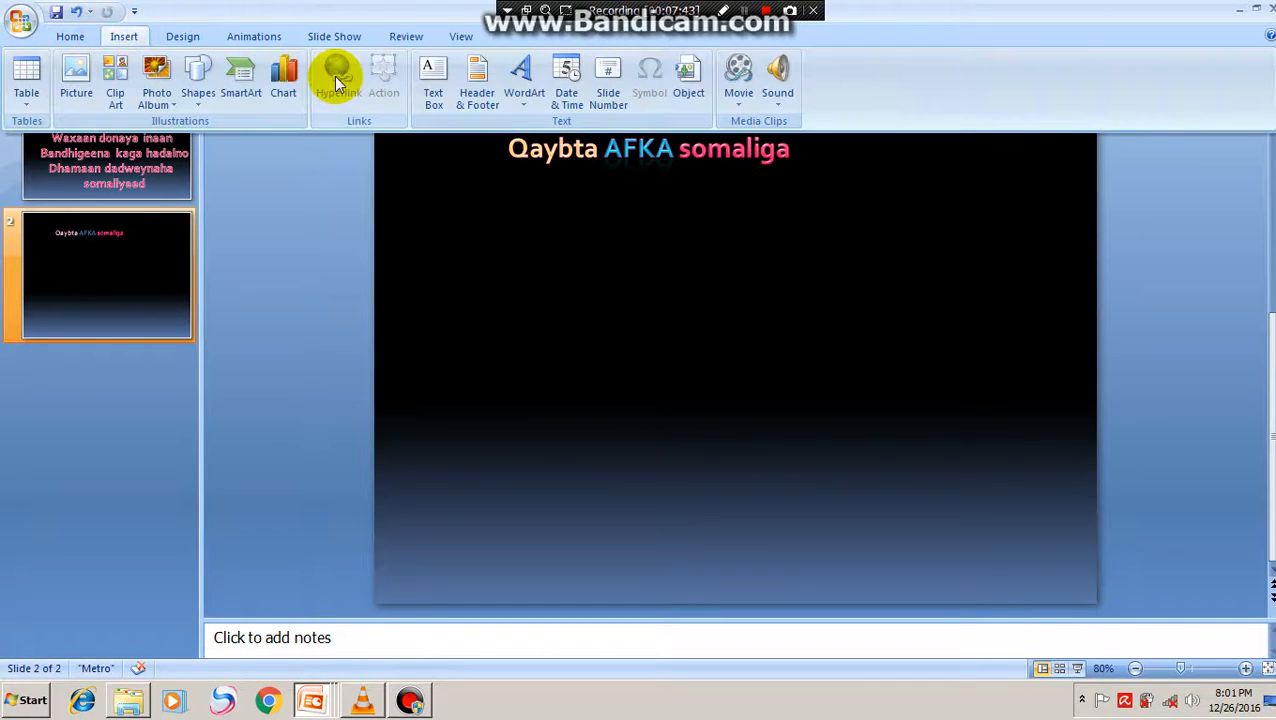
left_click(430, 82)
left_click_drag(482, 428, 654, 330)
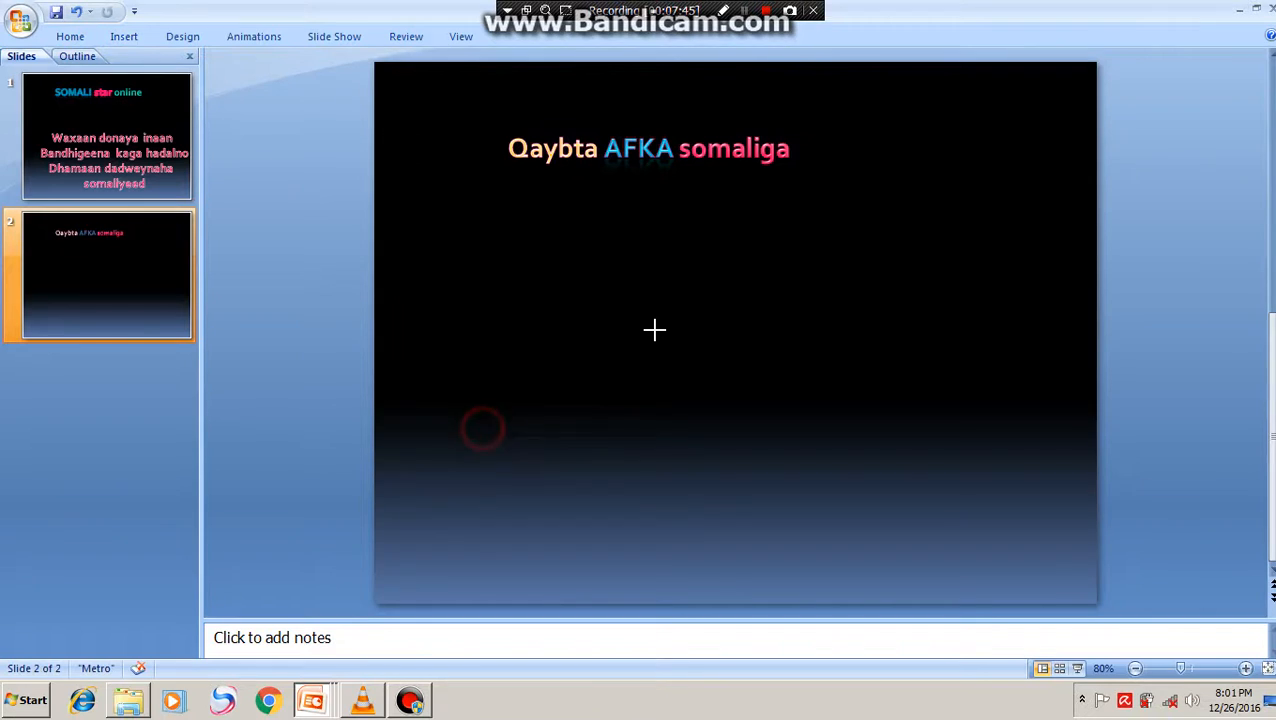
left_click_drag(891, 379, 892, 380)
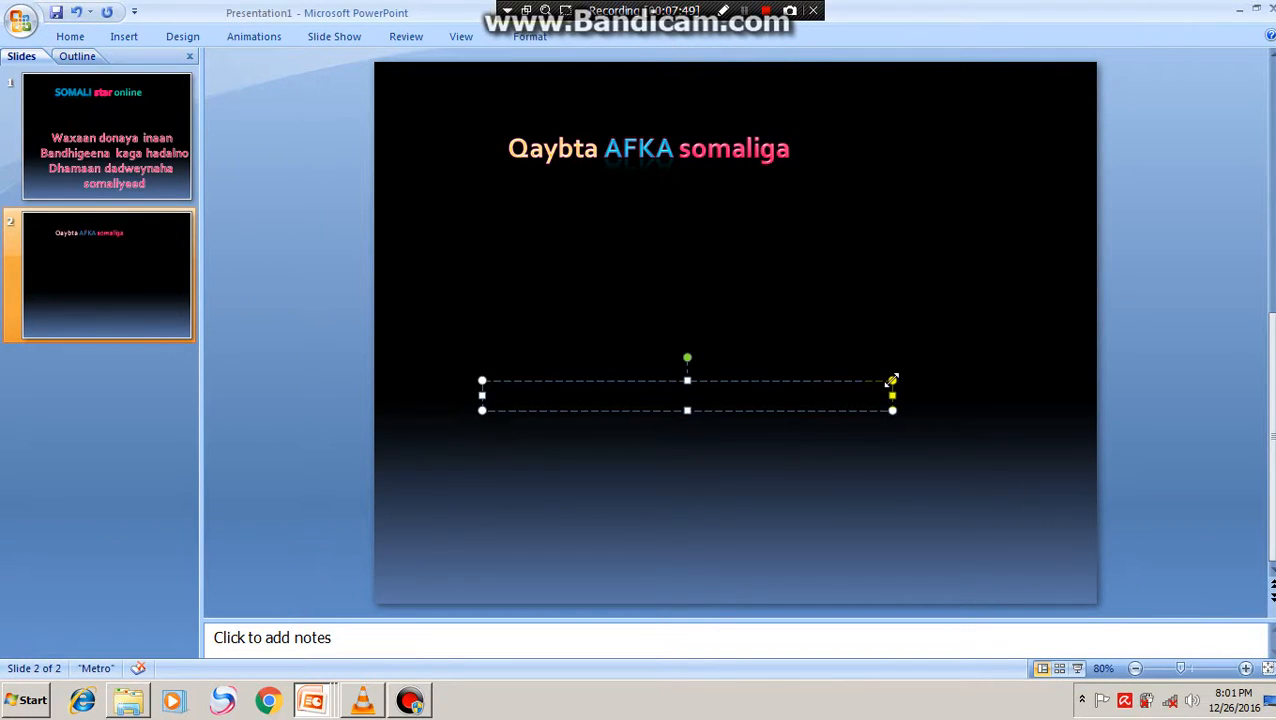
Enter the sentence "Afka soomaaliga waxaa la qoray 1970" in the new text box
type("afka soom")
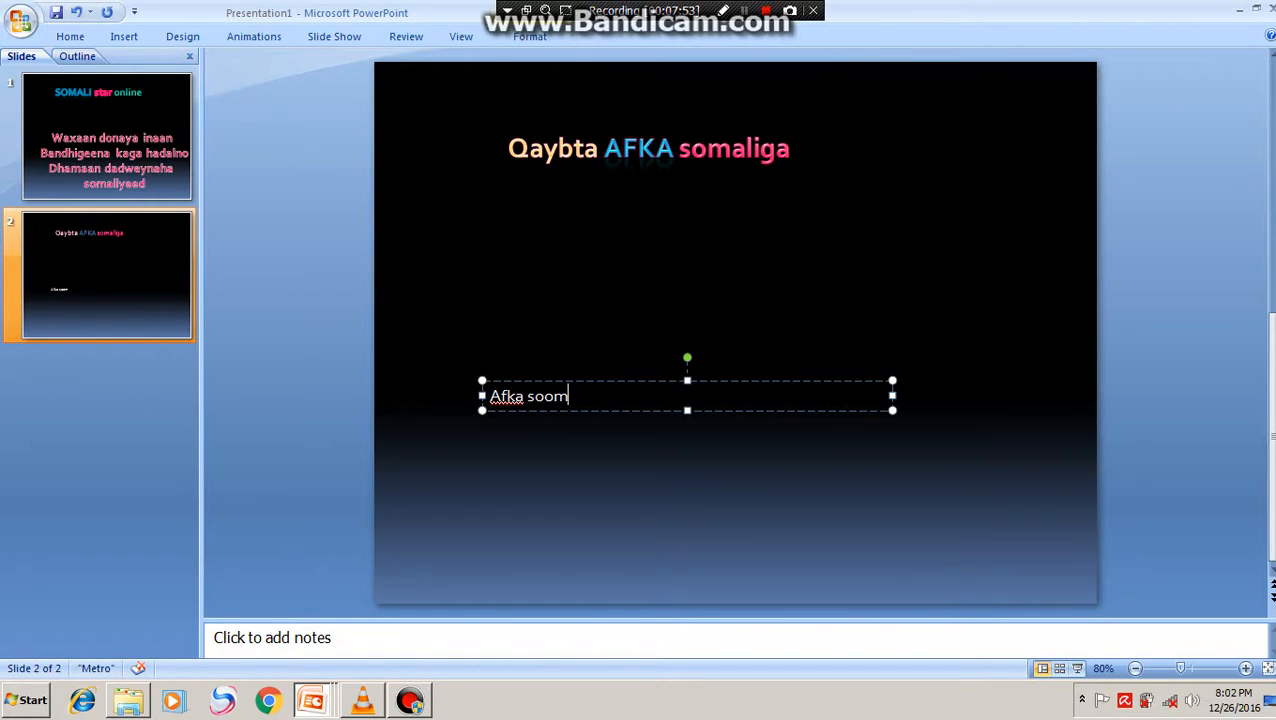
type("aaliga waxaa la qo")
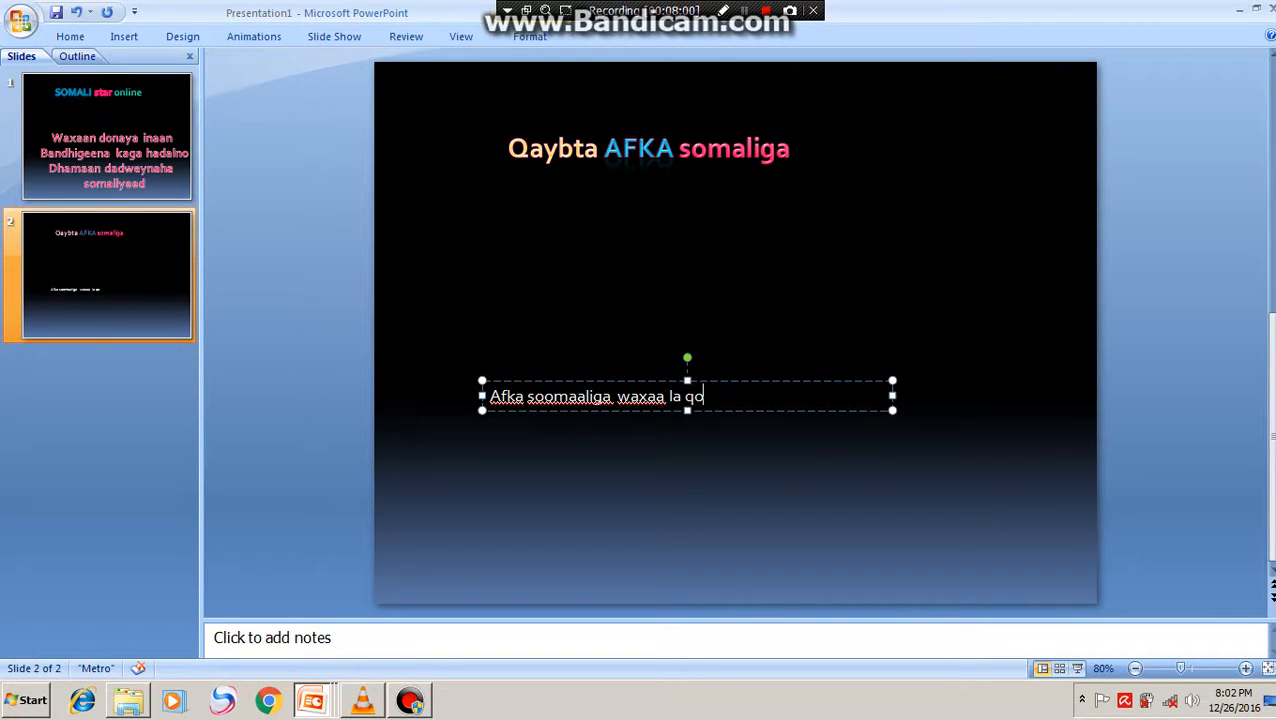
type("1970")
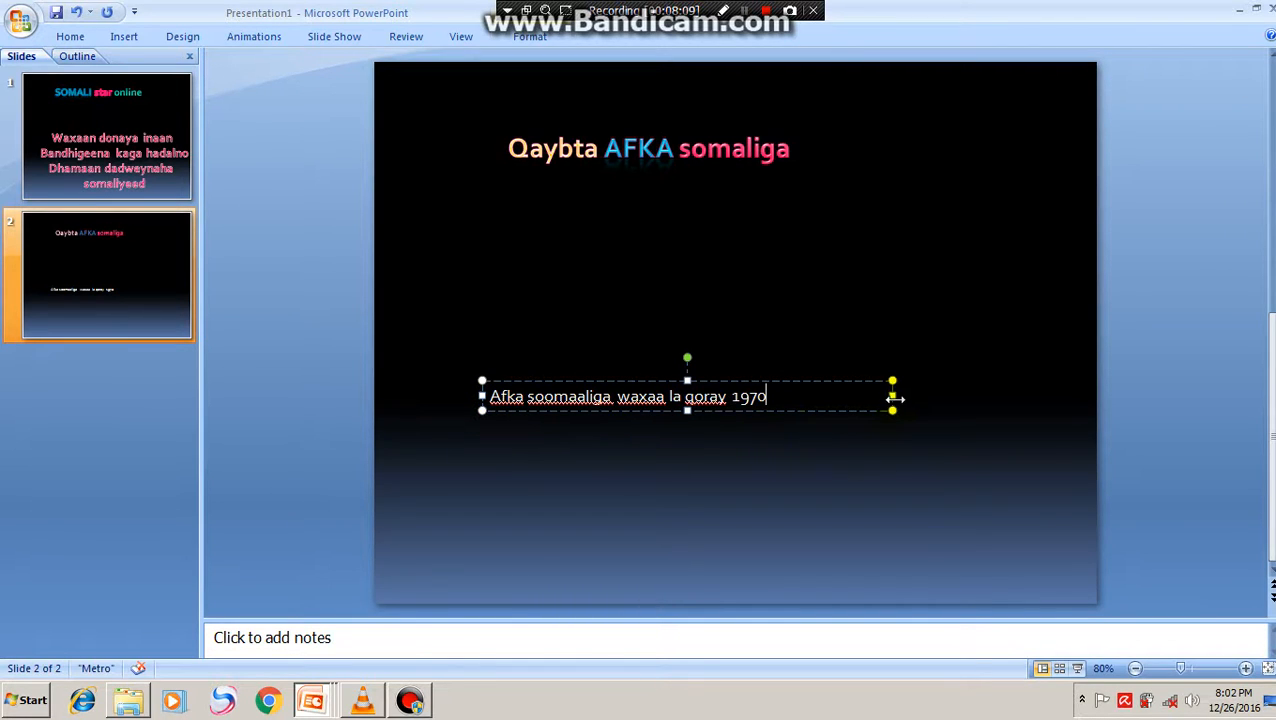
Widen the sentence's text box on both sides and format the whole sentence as 32-point bold
left_click_drag(893, 396, 953, 396)
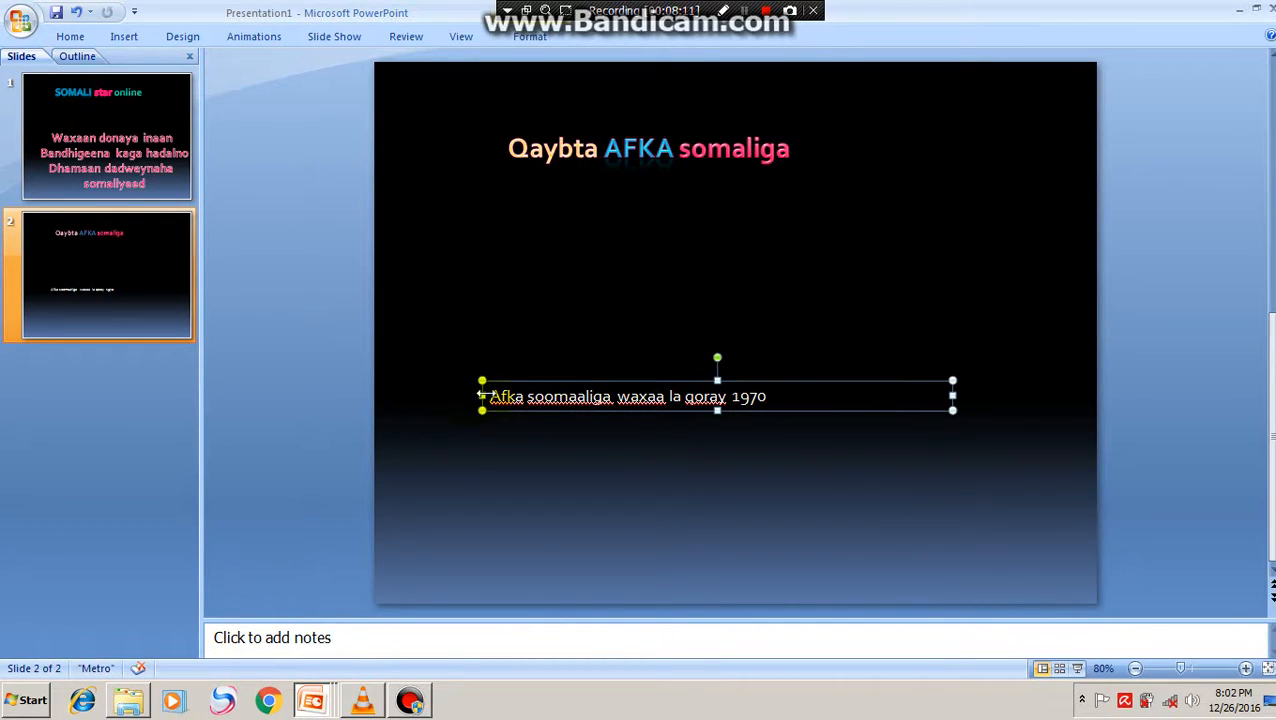
left_click_drag(478, 396, 683, 397)
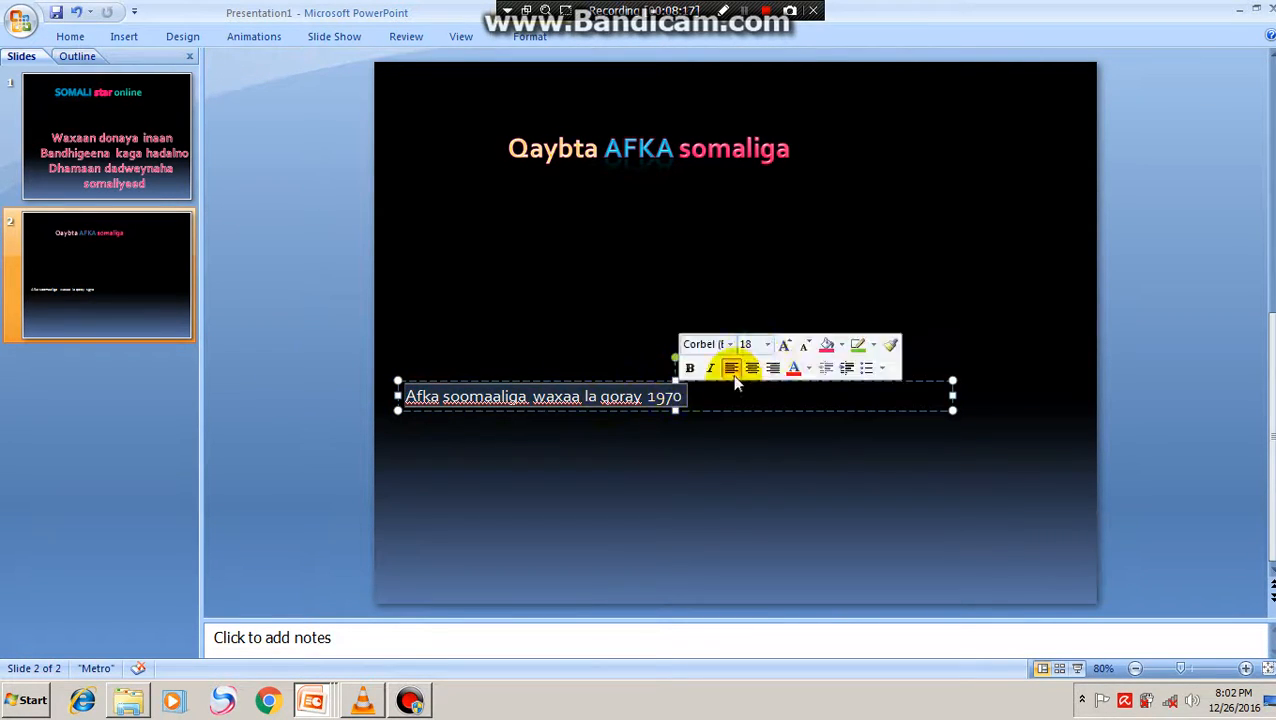
left_click(767, 344)
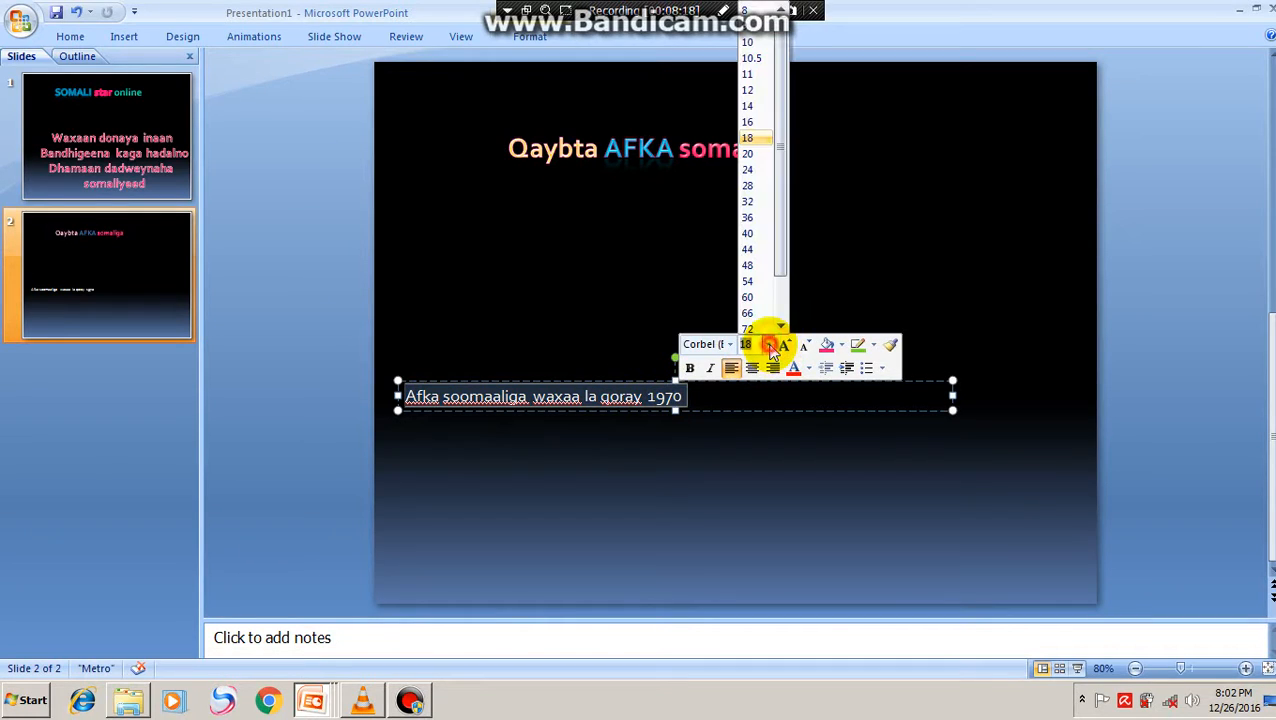
left_click(759, 172)
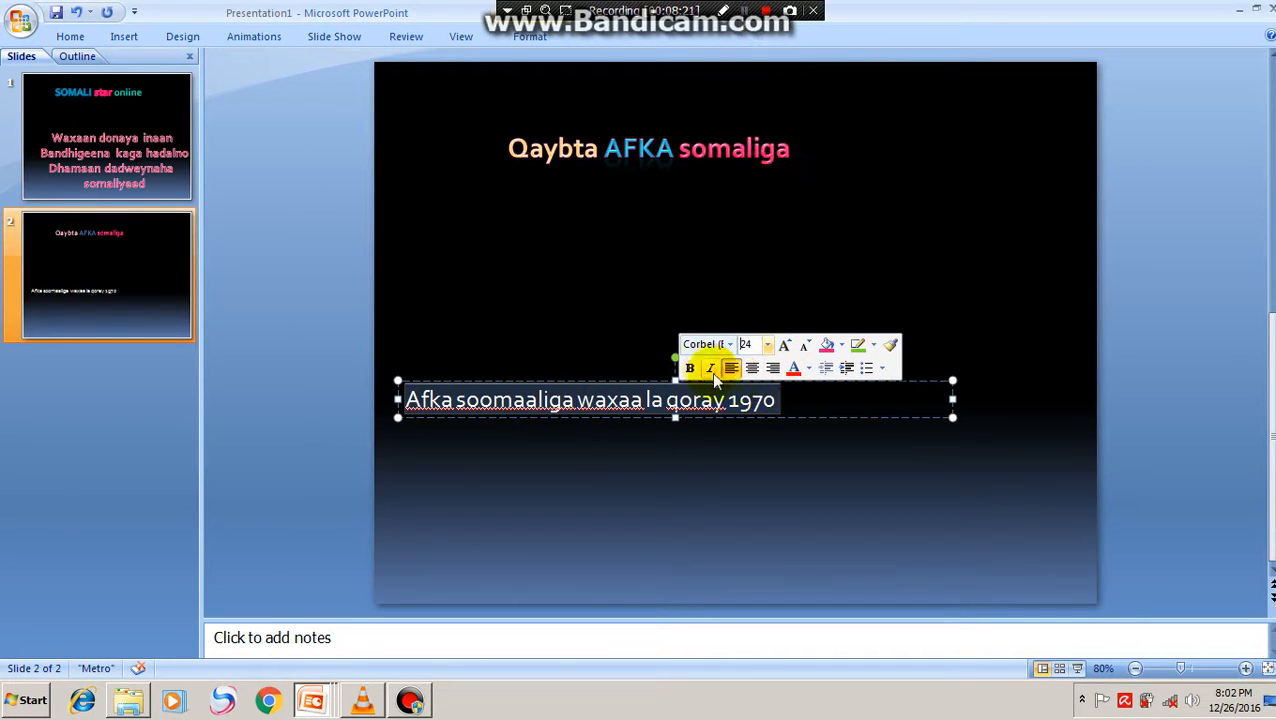
left_click(767, 344)
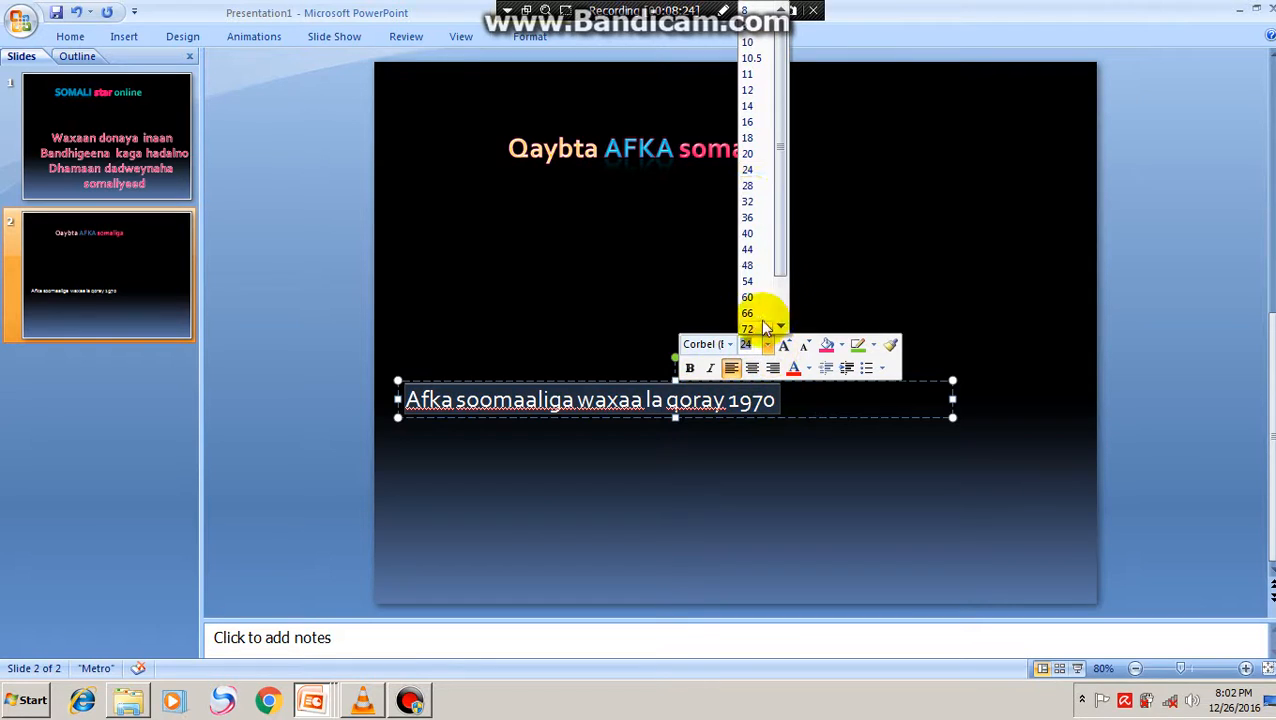
left_click(755, 201)
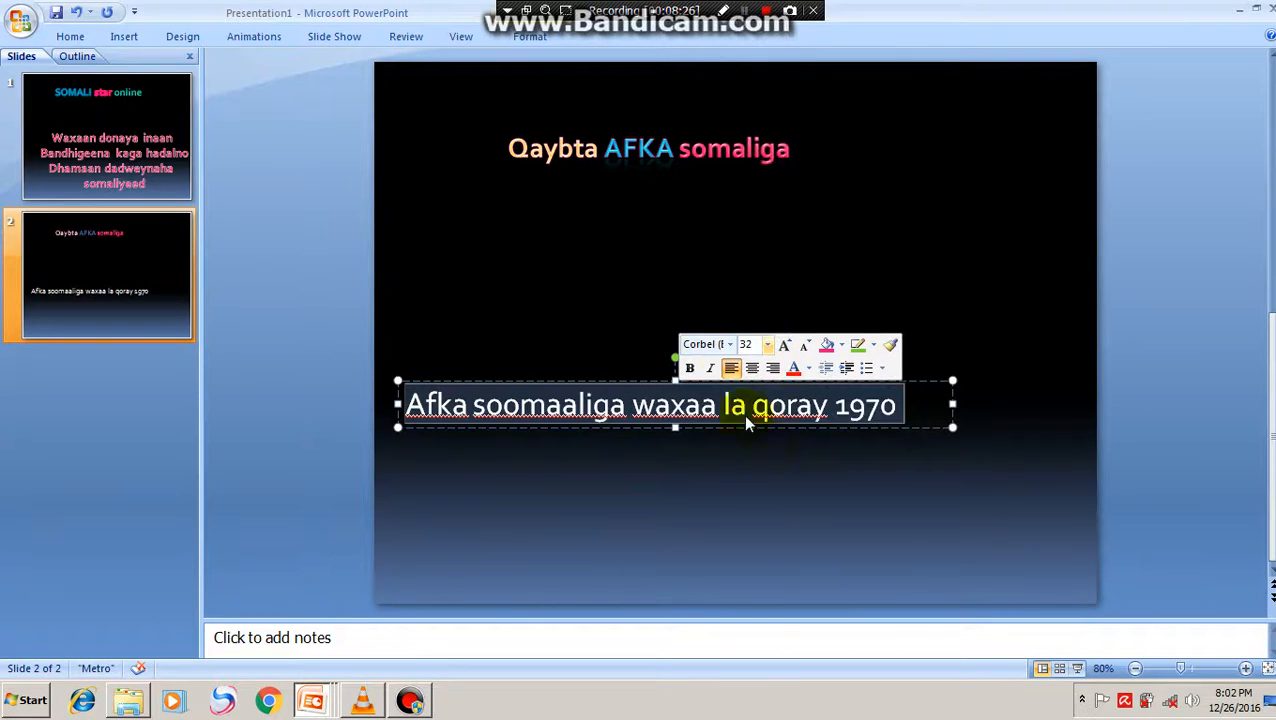
left_click(689, 368)
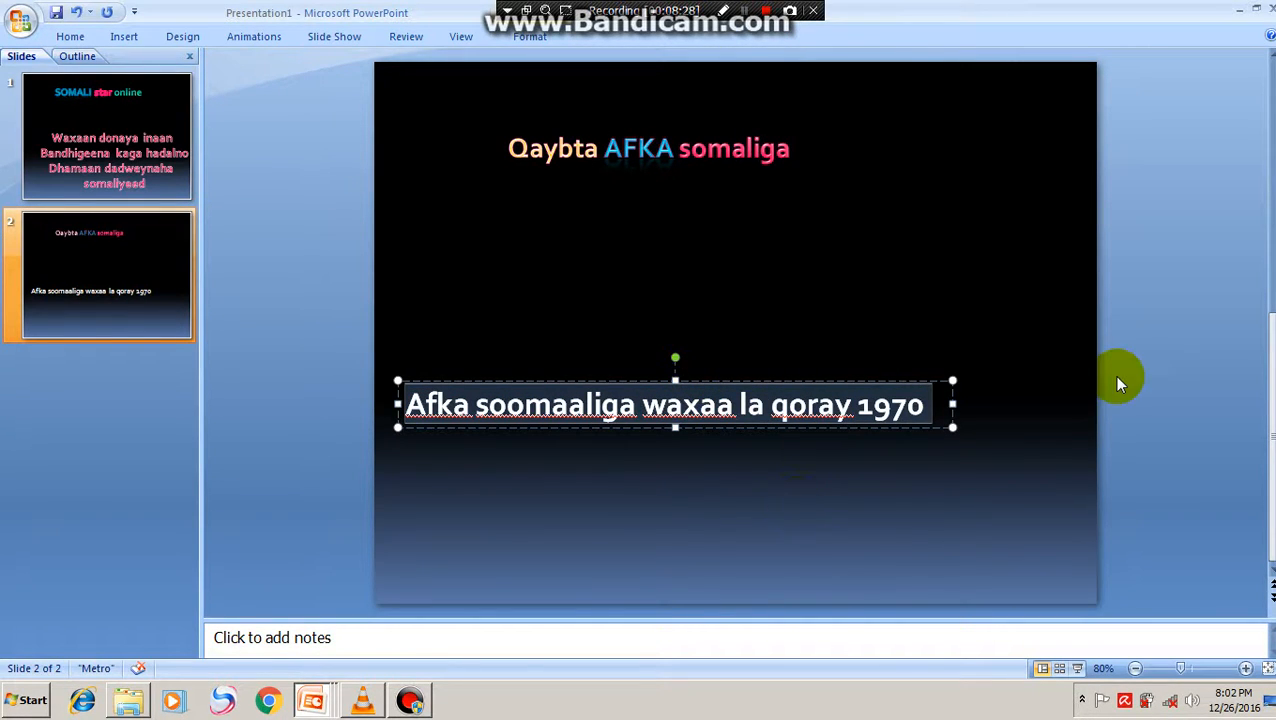
left_click(1155, 381)
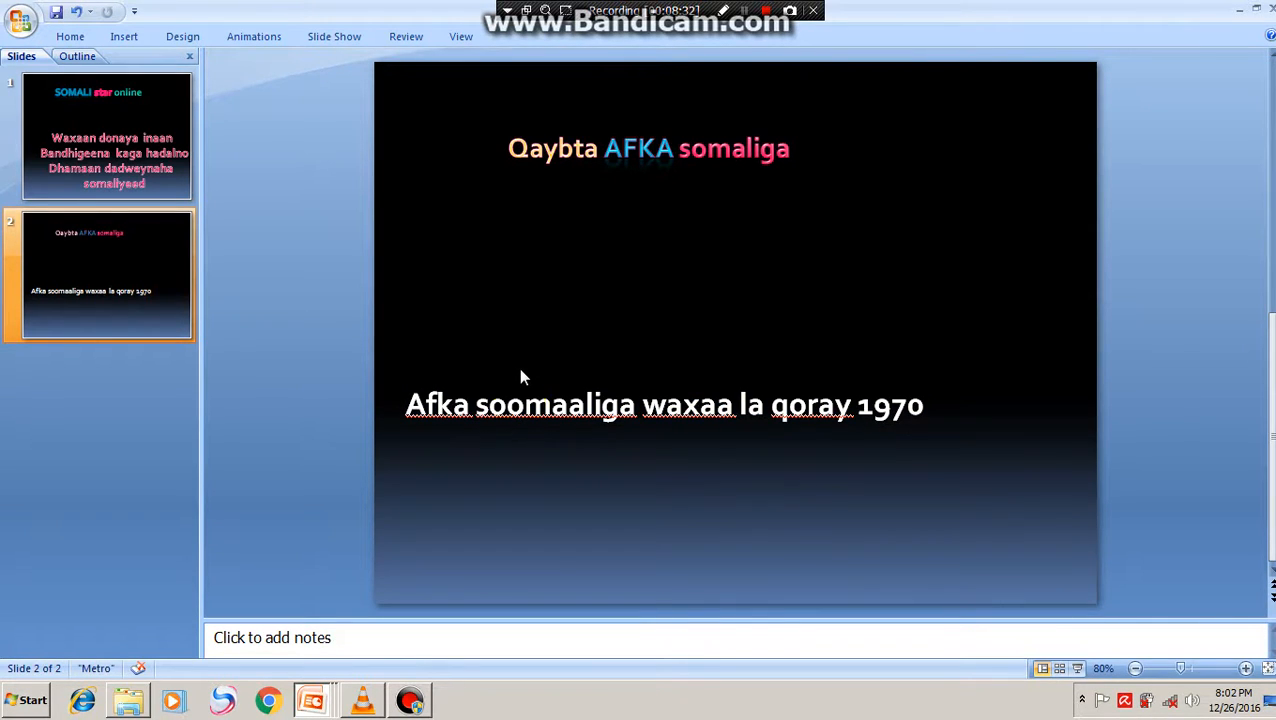
Apply the yellow-gold WordArt style for all text in the shape to the sentence "Afka soomaaliga waxaa la qoray 1970" and deselect it
left_click(443, 432)
left_click_drag(406, 405, 912, 388)
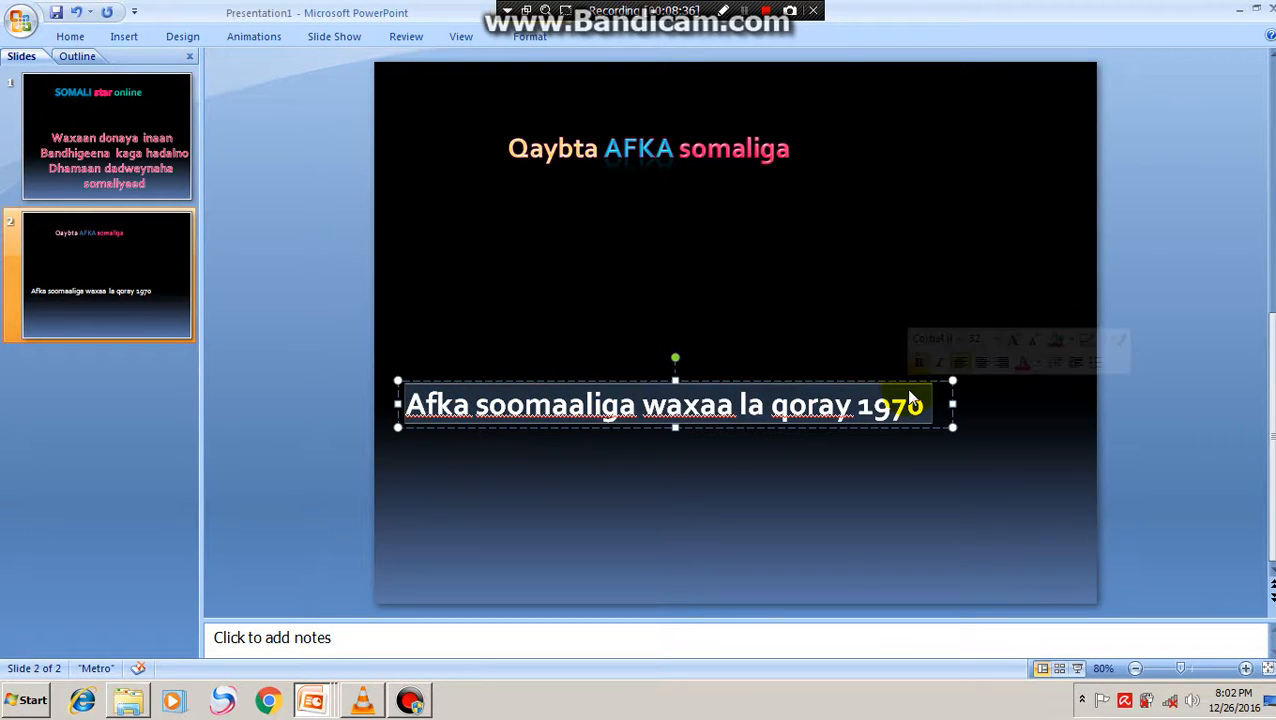
left_click(530, 38)
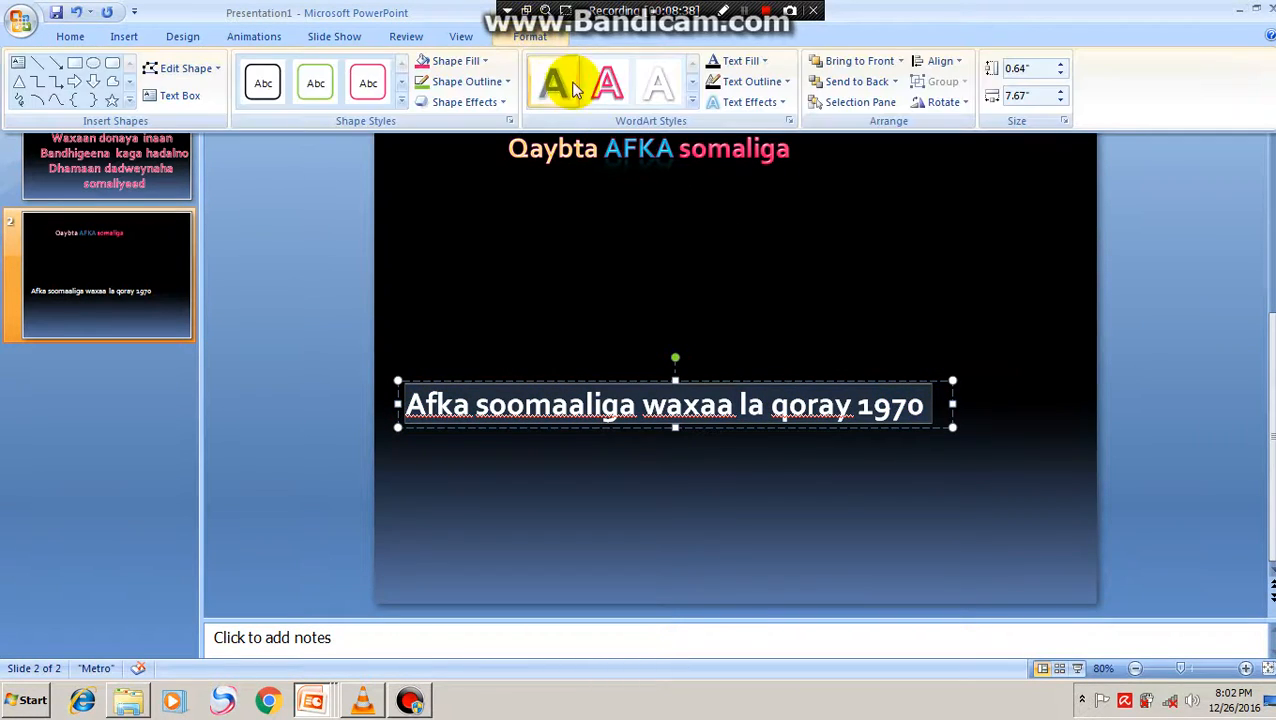
left_click(696, 98)
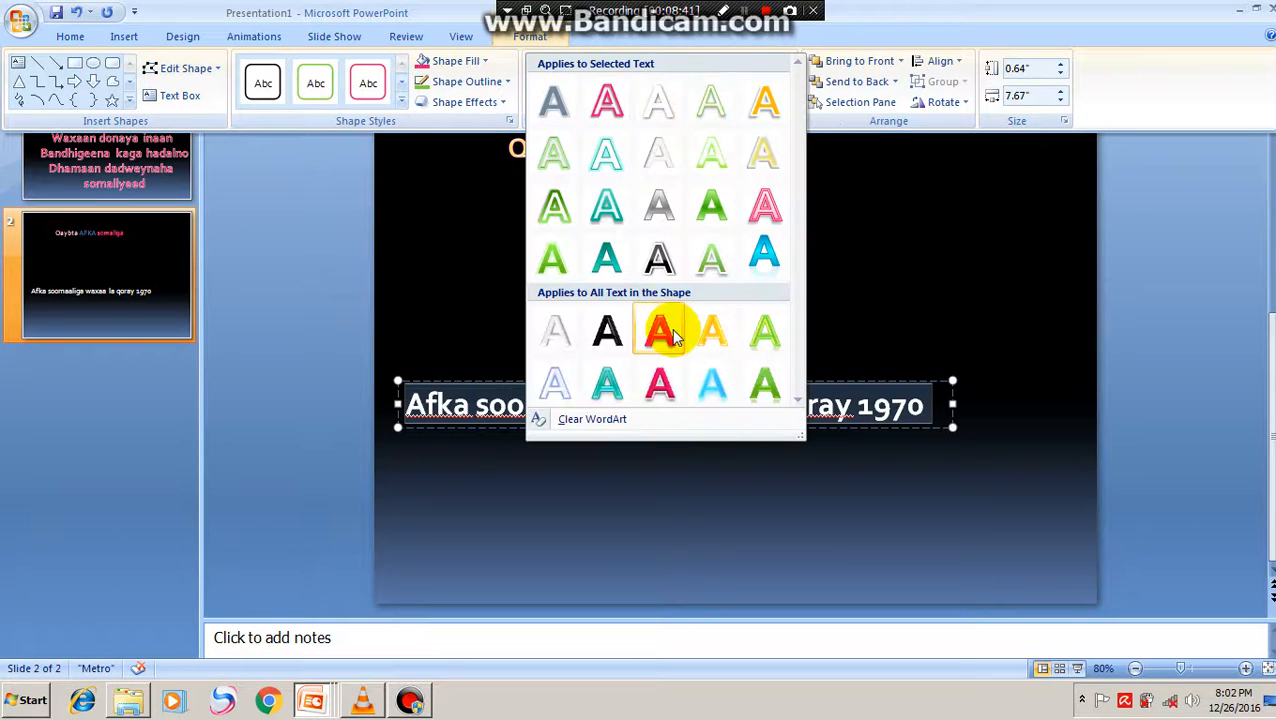
left_click(723, 333)
left_click(1198, 477)
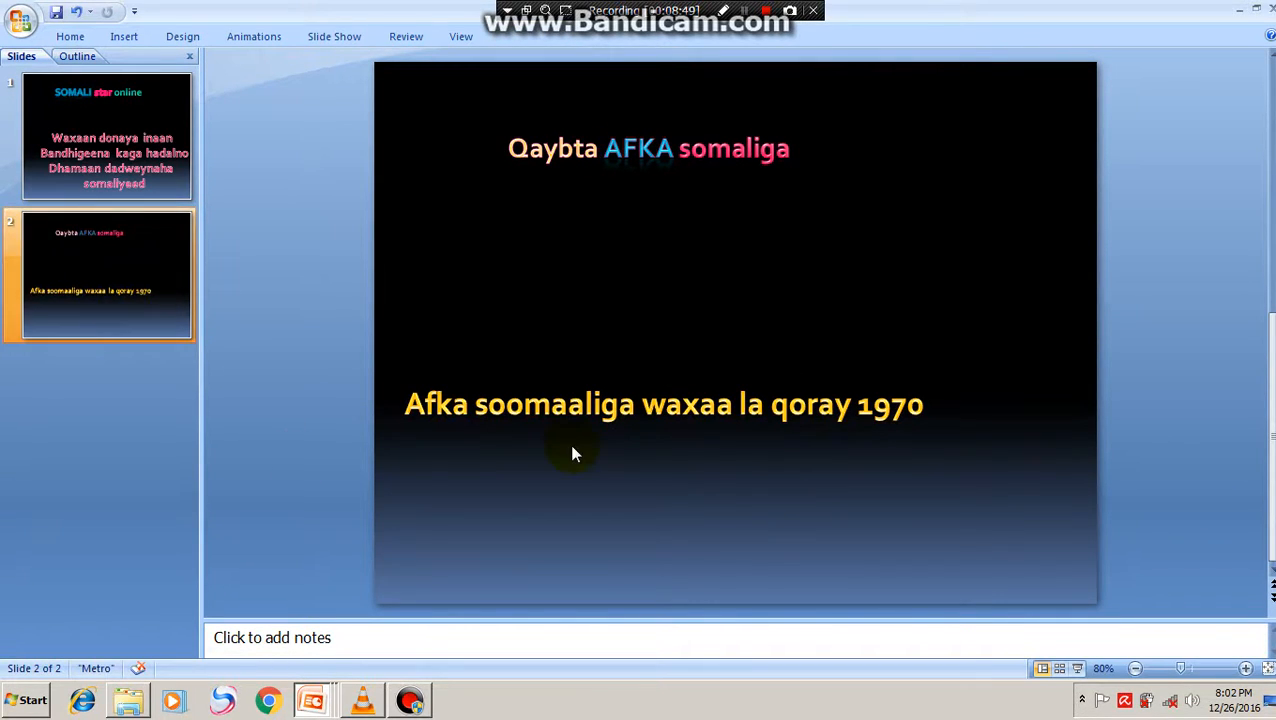
Add a Spin emphasis animation to the pink body text box on slide 1
left_click(82, 132)
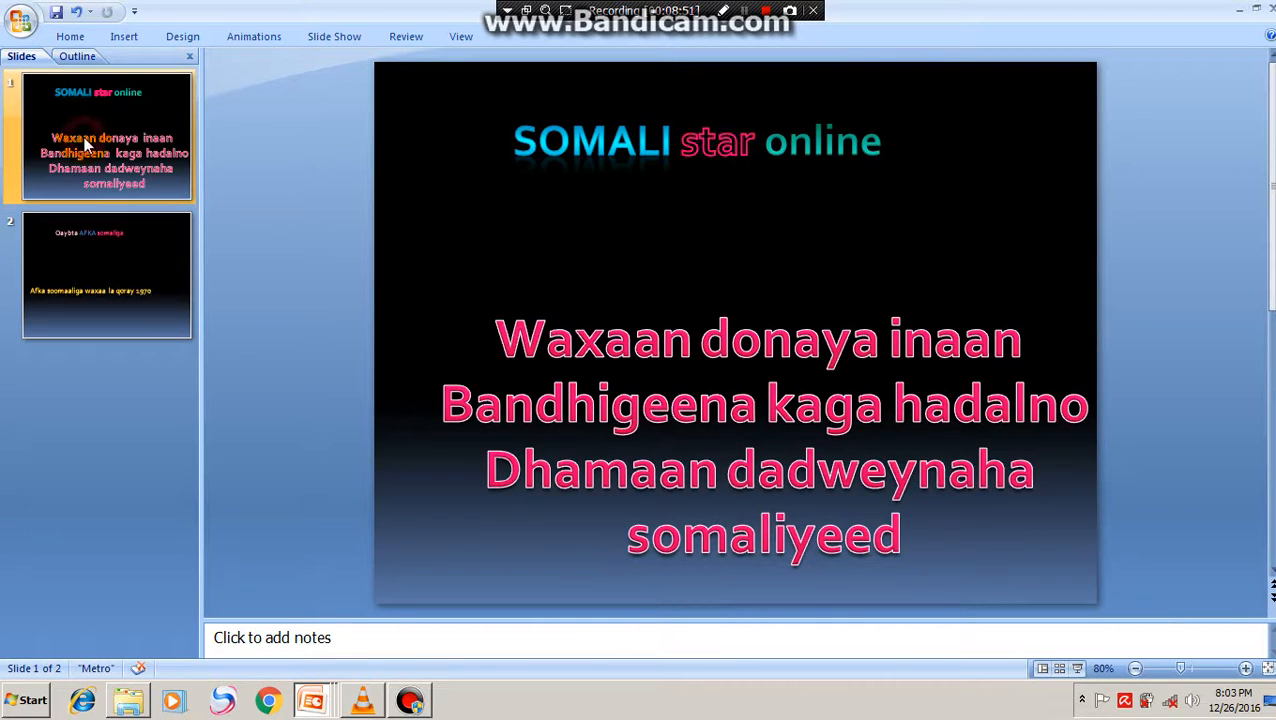
left_click(768, 385)
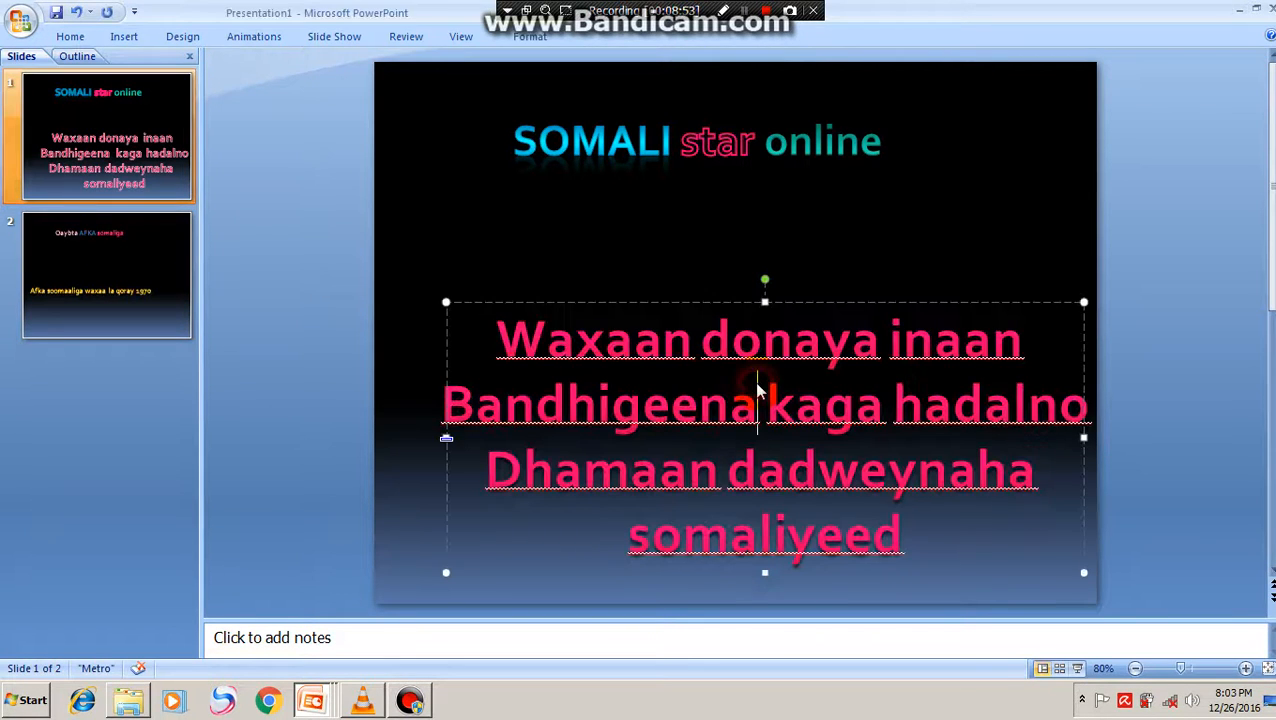
left_click(266, 35)
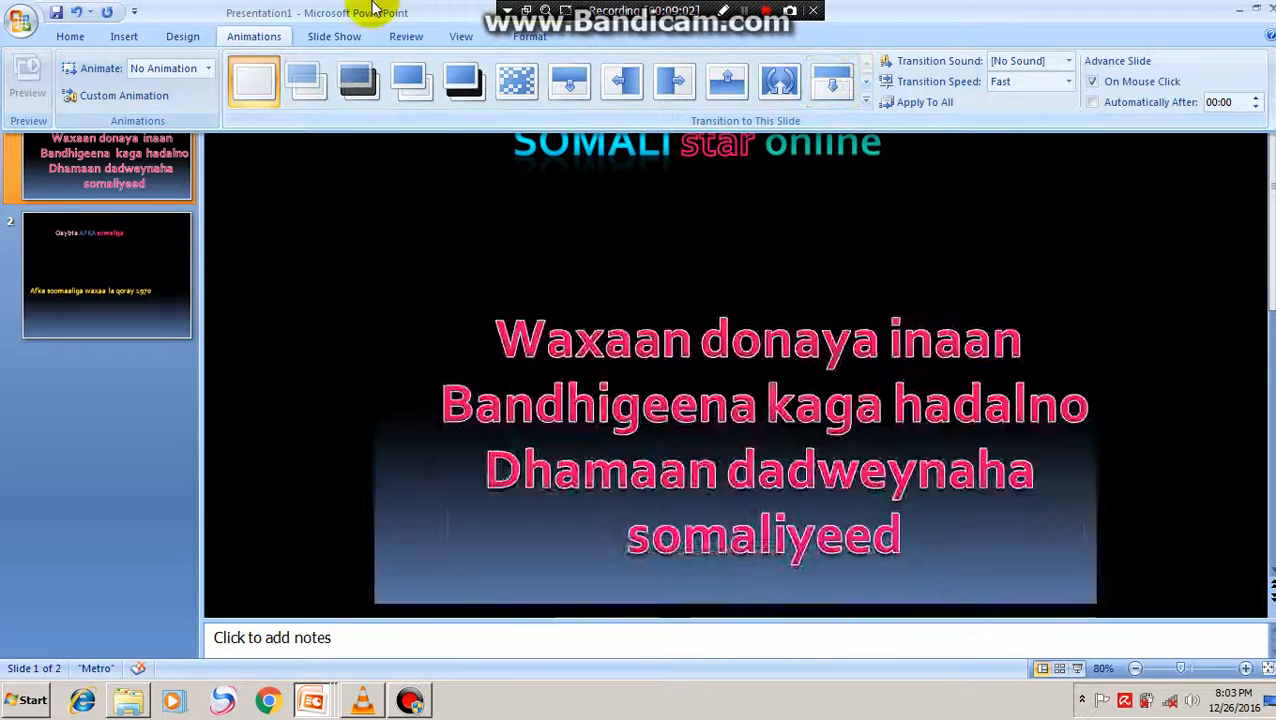
left_click(122, 95)
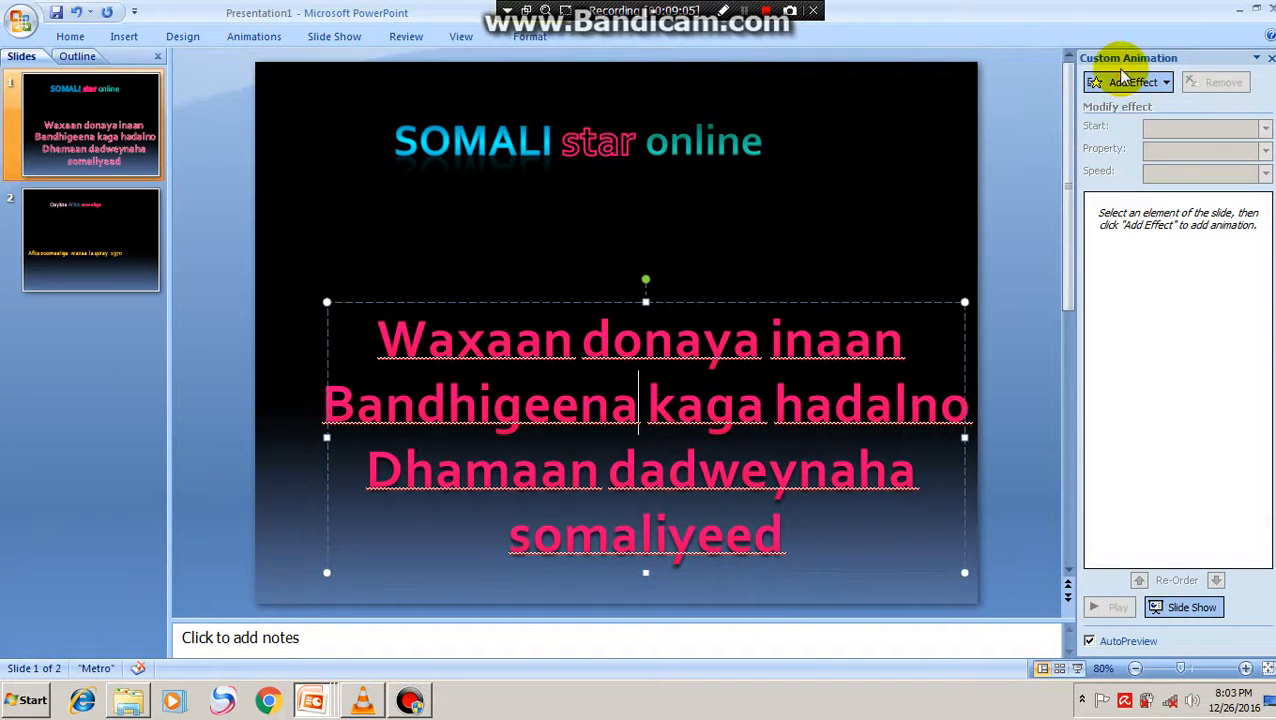
left_click(1120, 88)
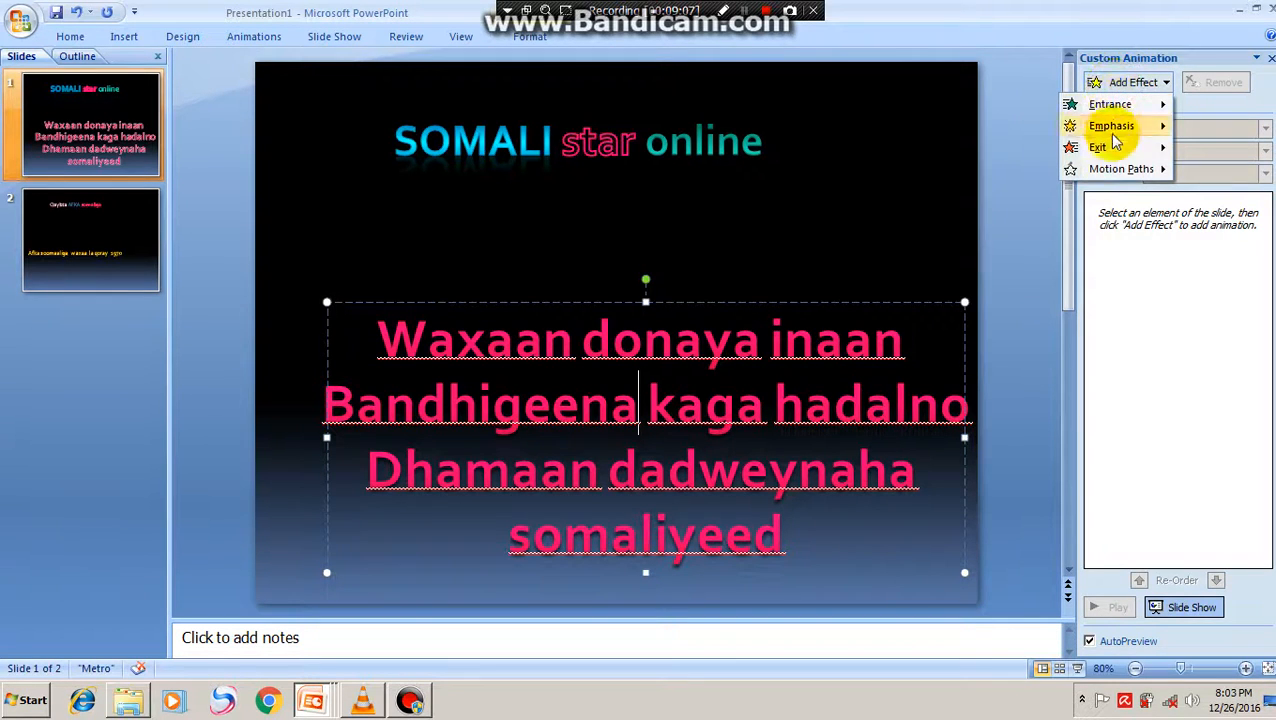
mouse_move(1107, 135)
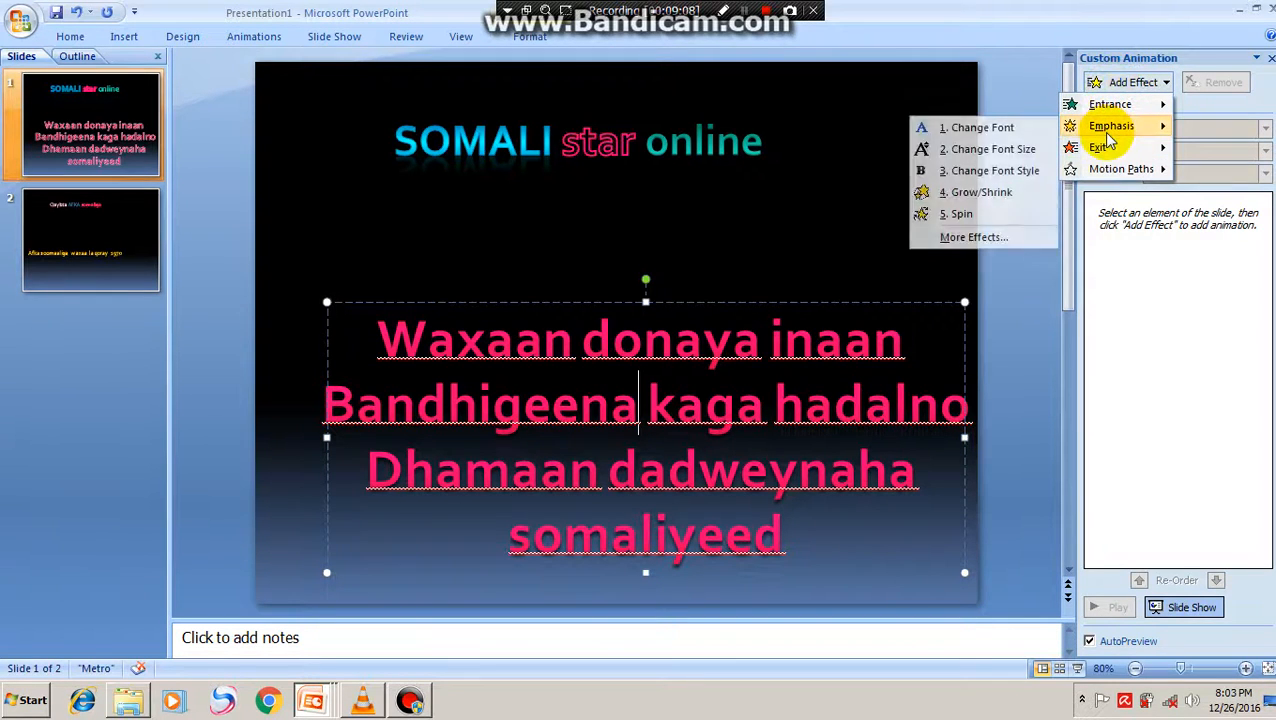
left_click(961, 214)
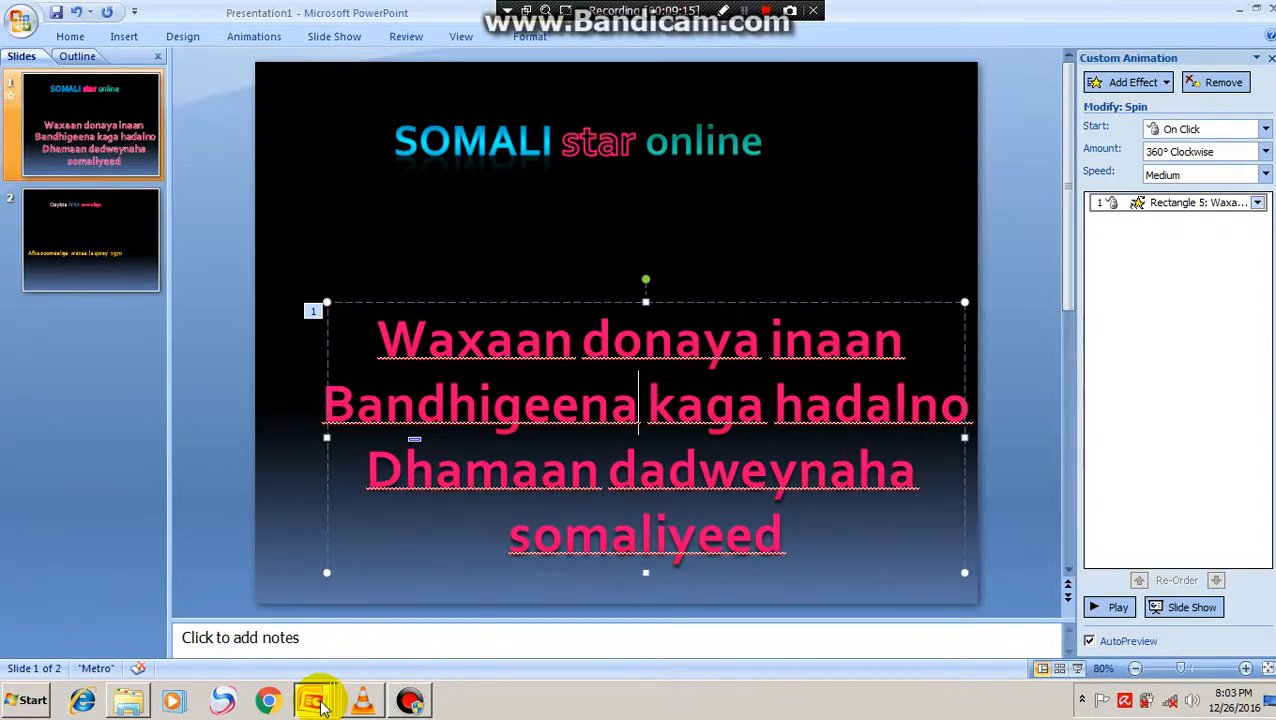
Switch to the open Somali Star Online Training presentation and close its Custom Animation pane
mouse_move(316, 697)
left_click(340, 609)
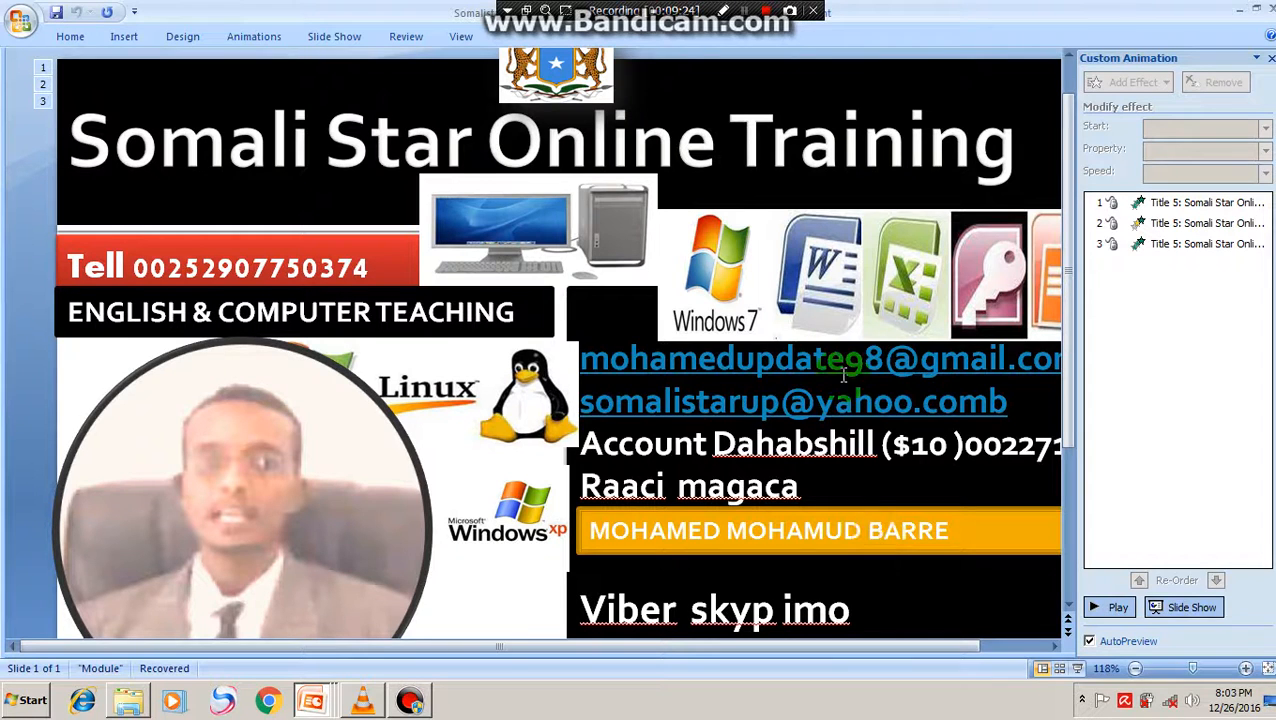
left_click(1270, 58)
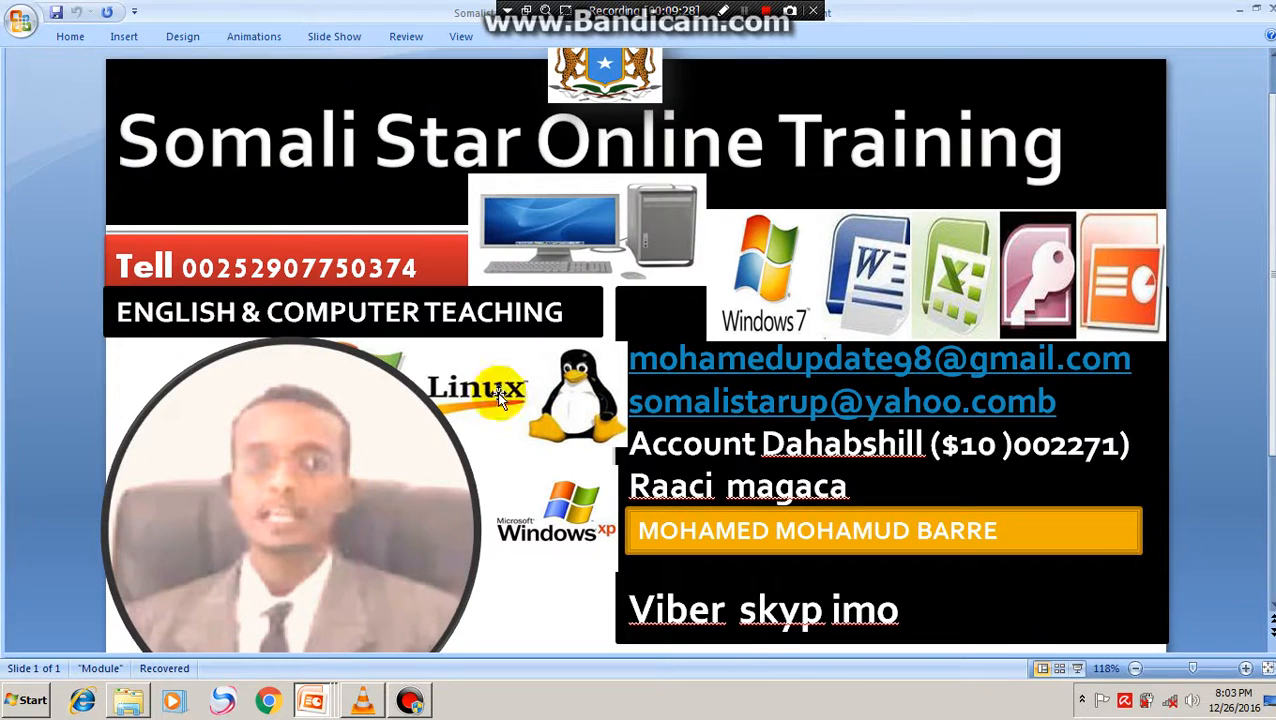